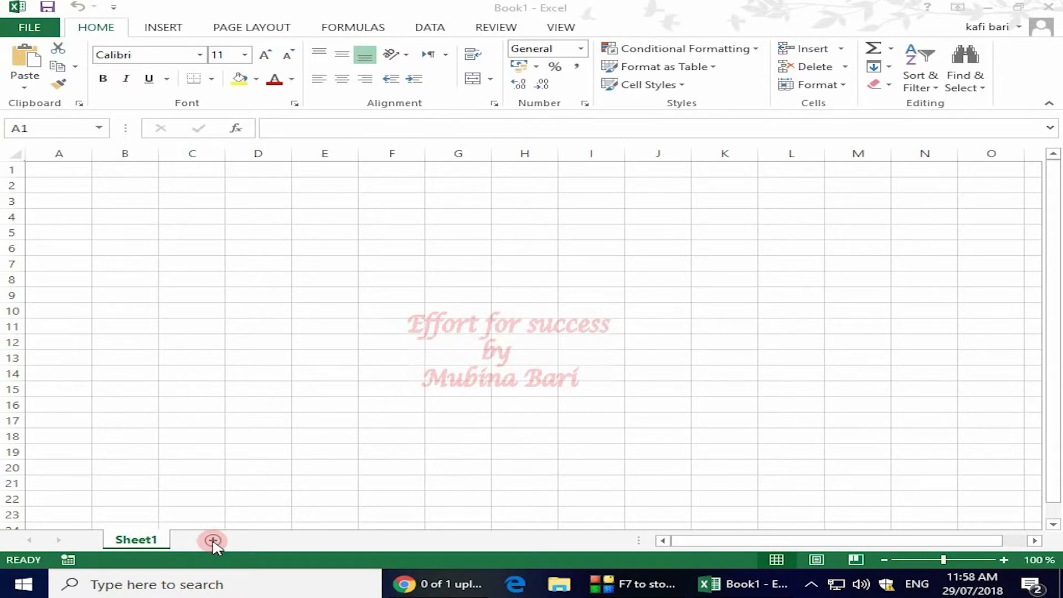
- Add three new worksheets to the workbook: Sheet2, Sheet3 and Sheet4
click(213, 542)
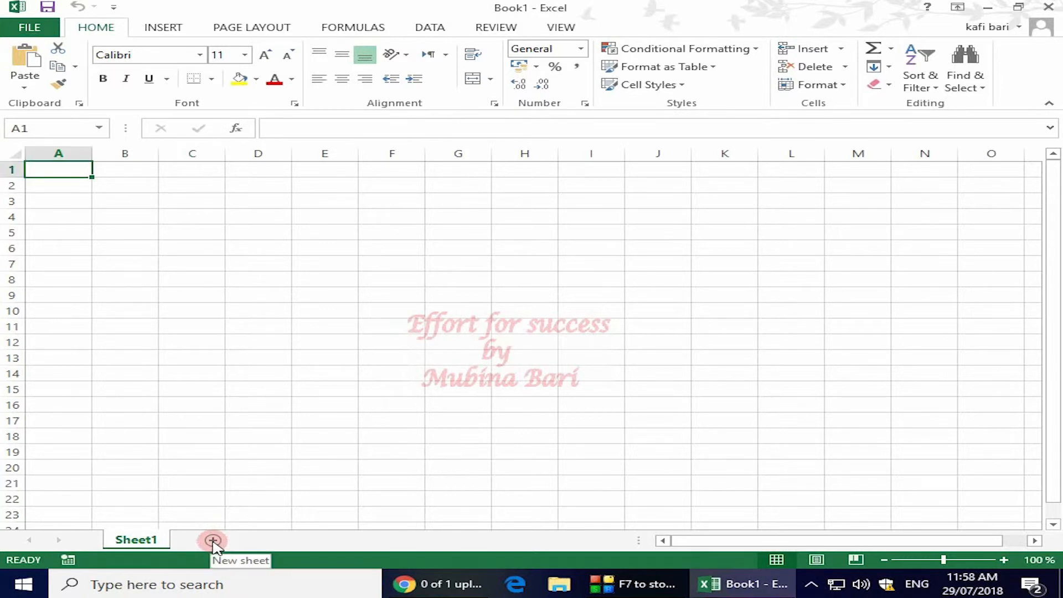
click(213, 541)
click(162, 540)
click(206, 542)
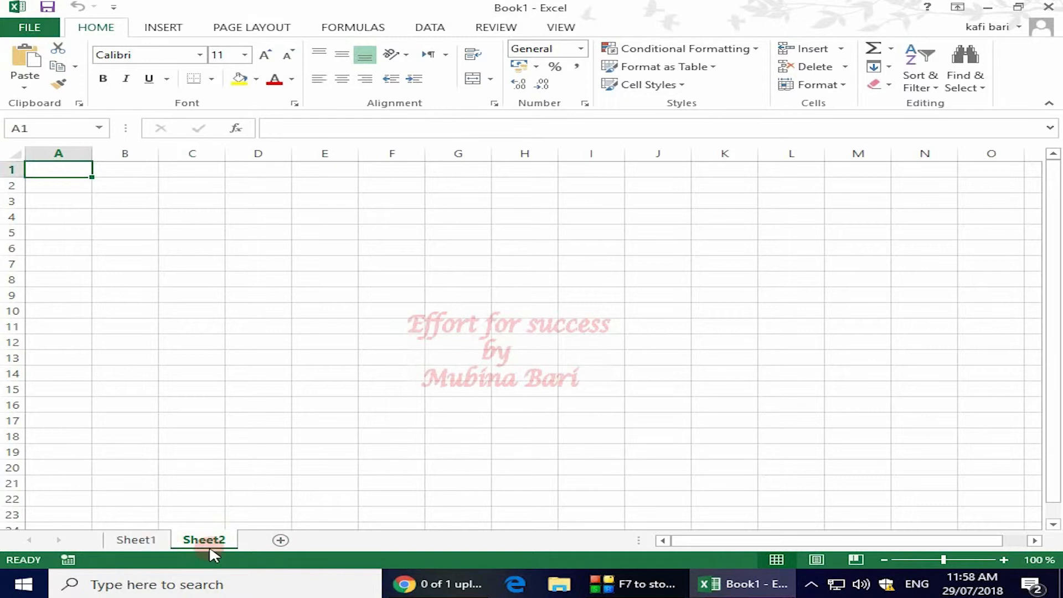
click(280, 541)
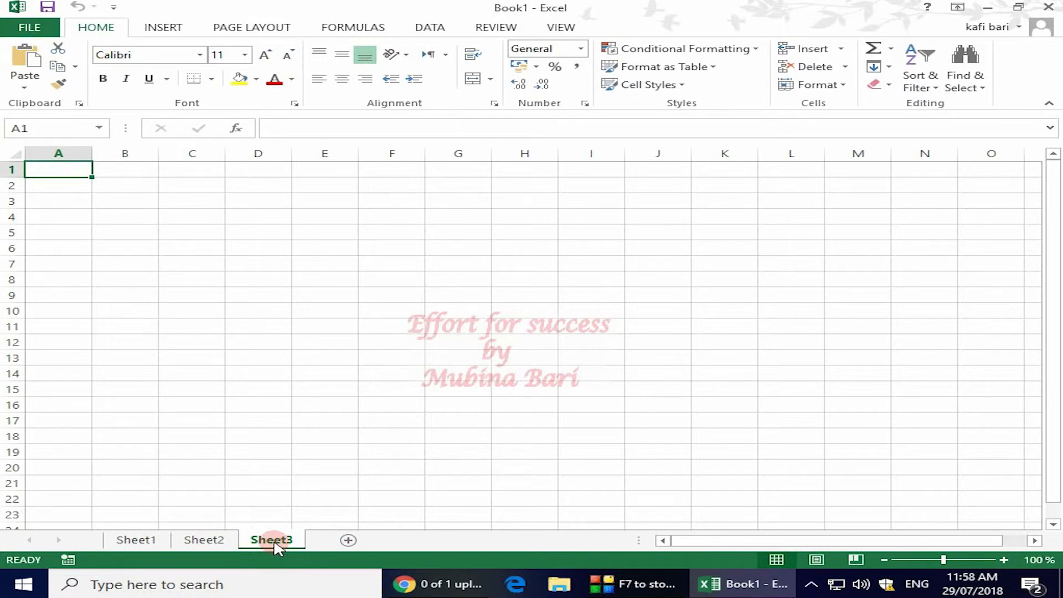
click(348, 540)
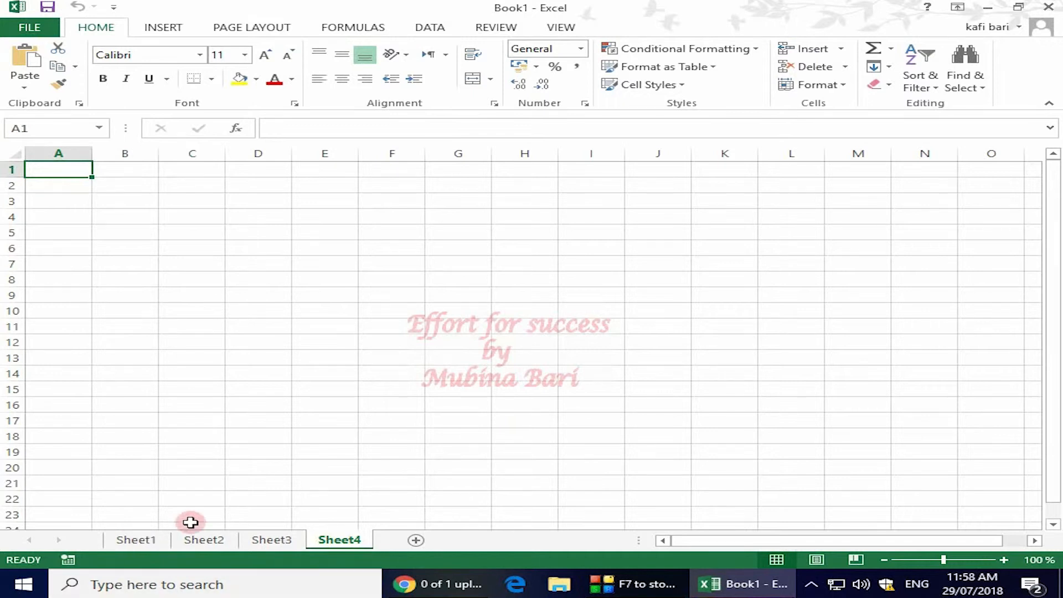
- Rename Sheet1 as "my work"
right_click(147, 540)
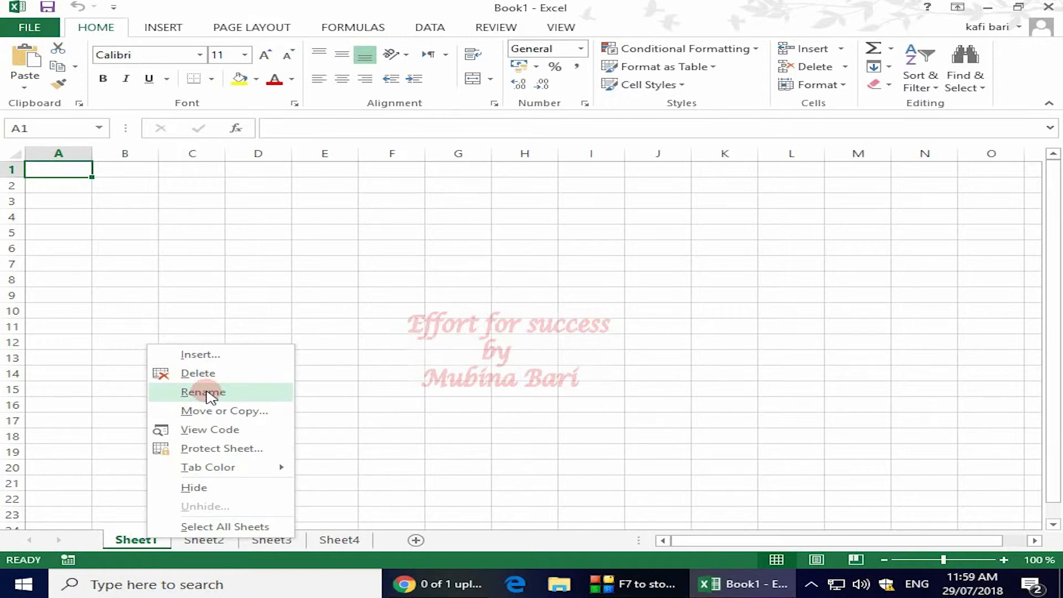
click(203, 391)
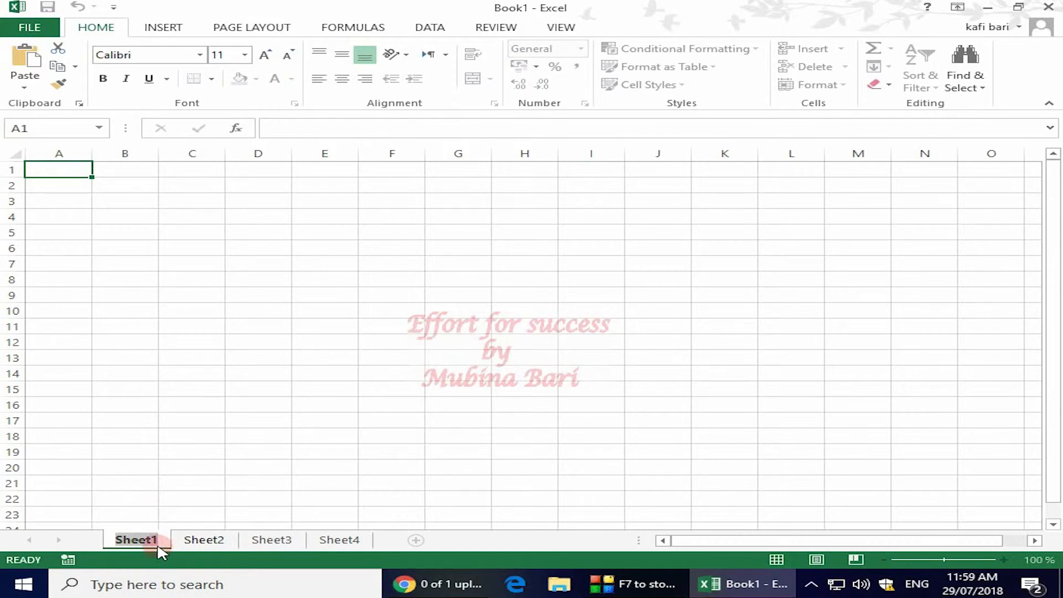
key(BackSpace)
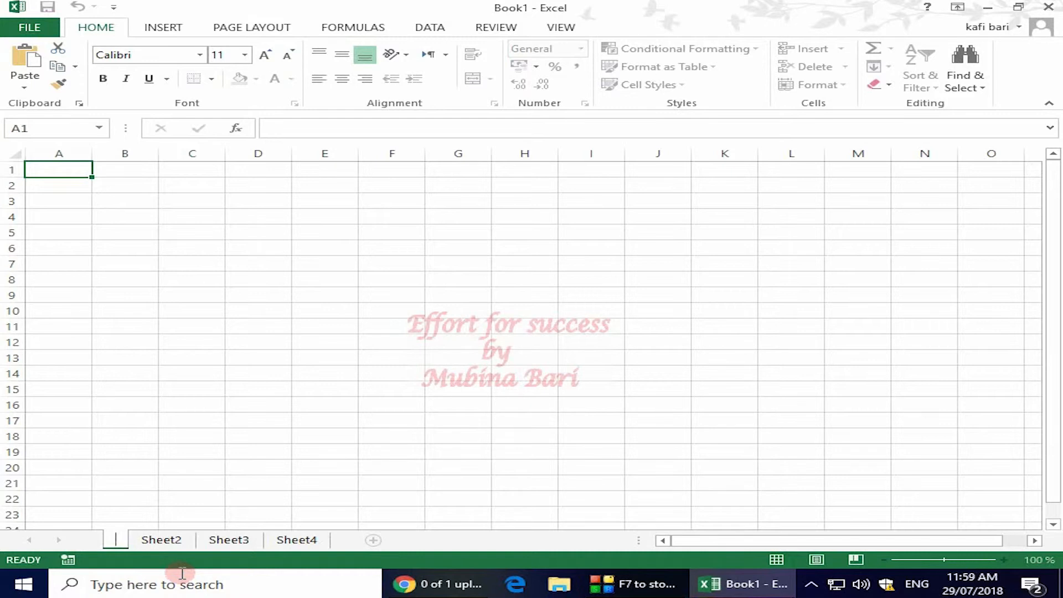
text(my work)
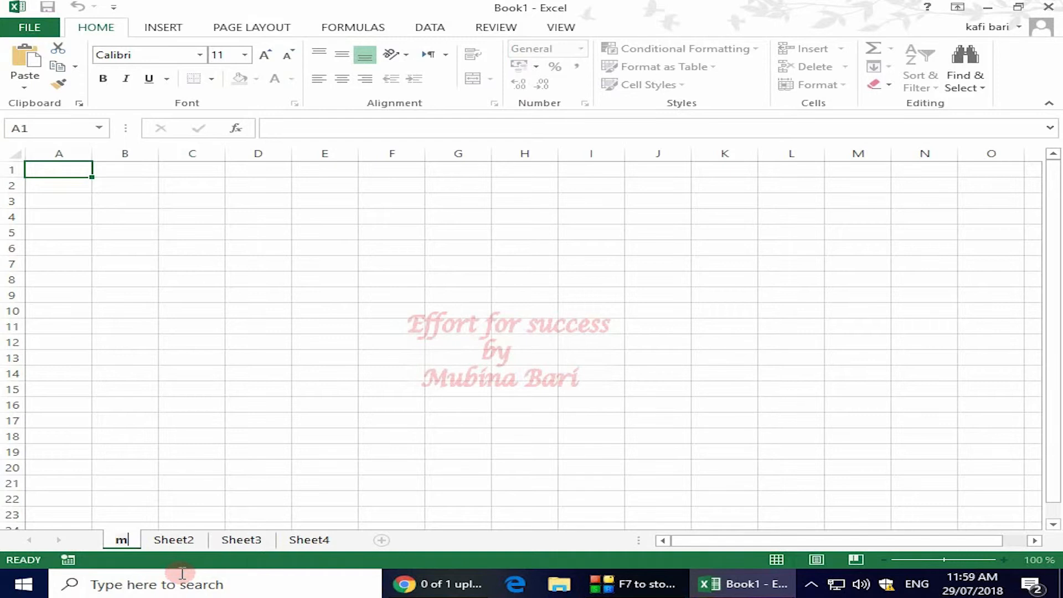
click(276, 390)
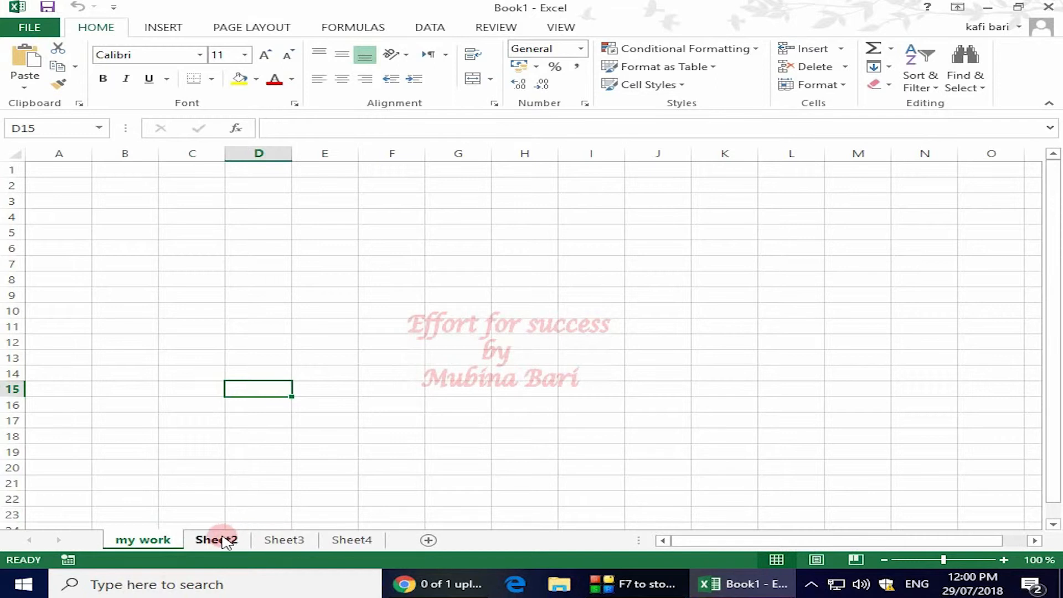
- Set the tab color of the "my work" sheet to the darkest green theme shade
right_click(156, 548)
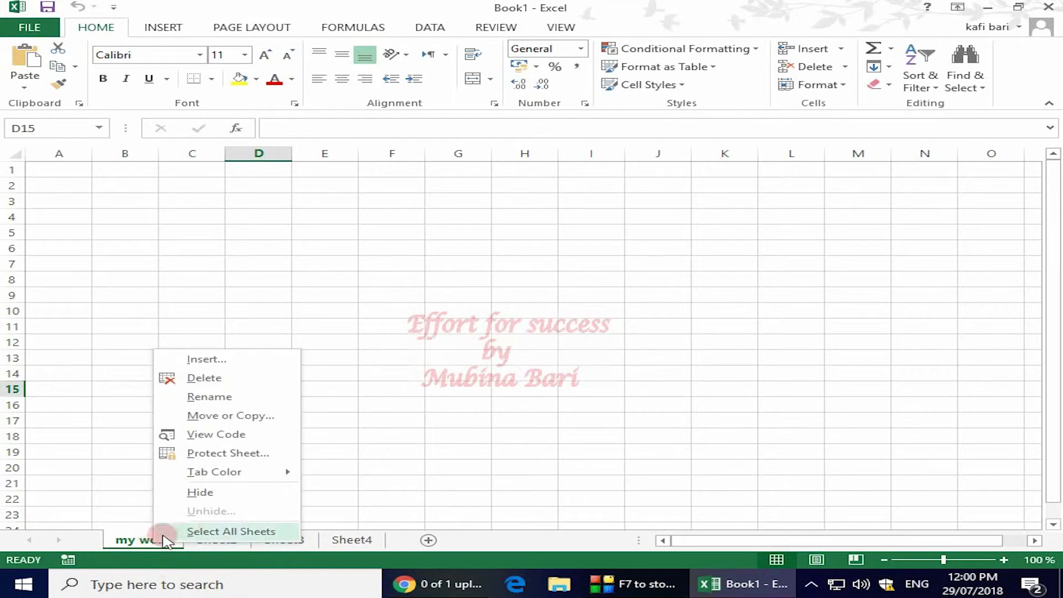
click(215, 472)
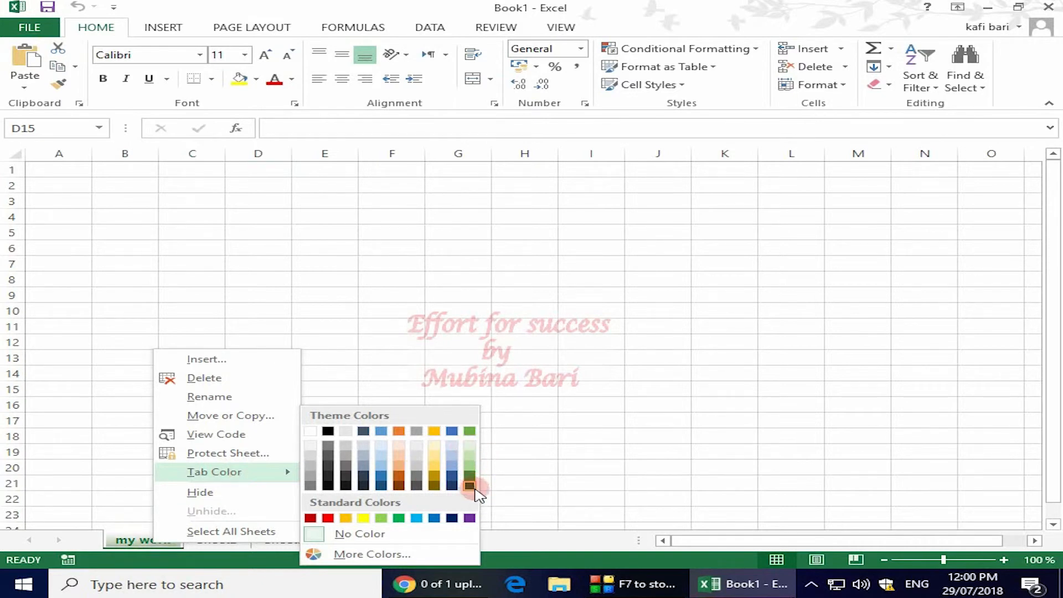
click(470, 486)
click(346, 541)
- Give the Sheet3 tab the darkest green theme color
click(285, 542)
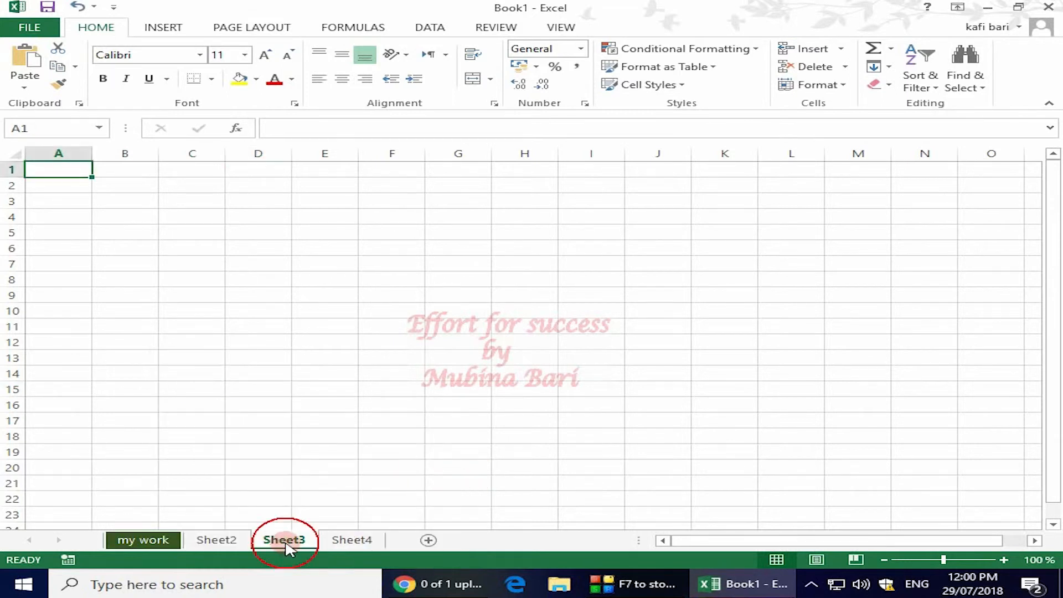
right_click(287, 543)
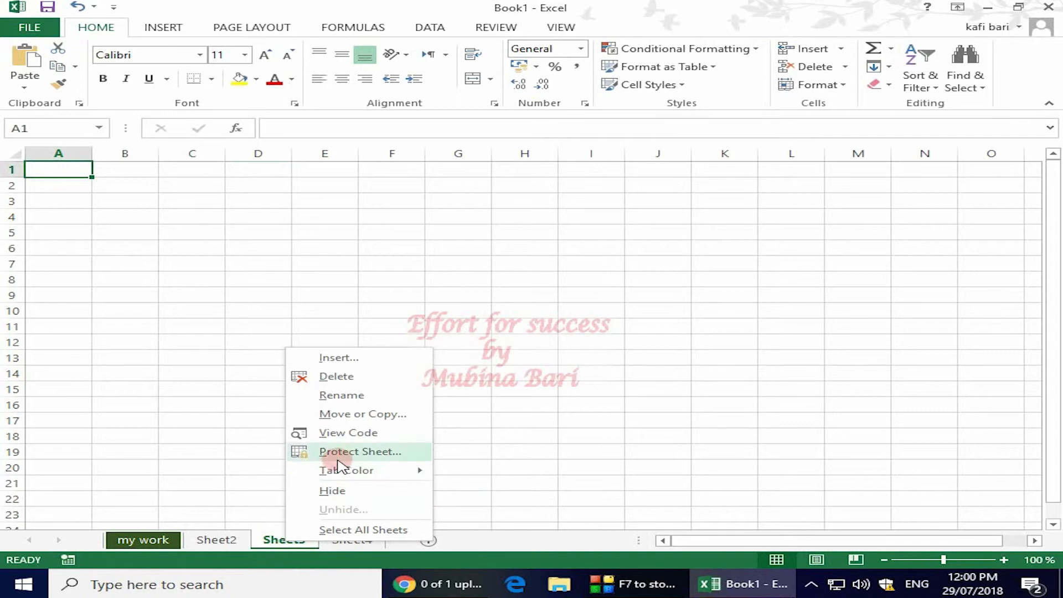
mouse_move(349, 470)
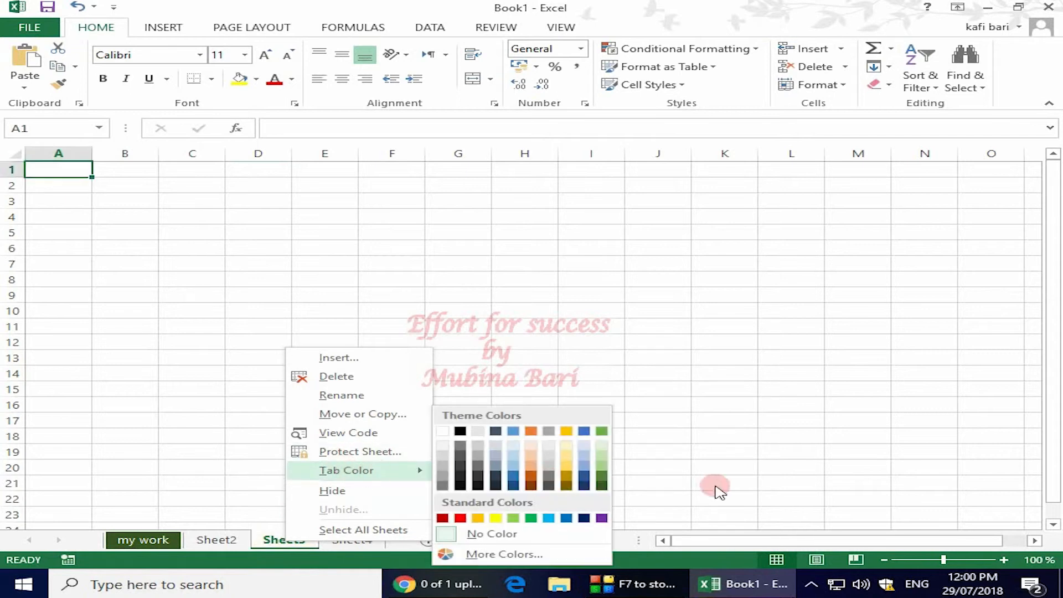
click(599, 482)
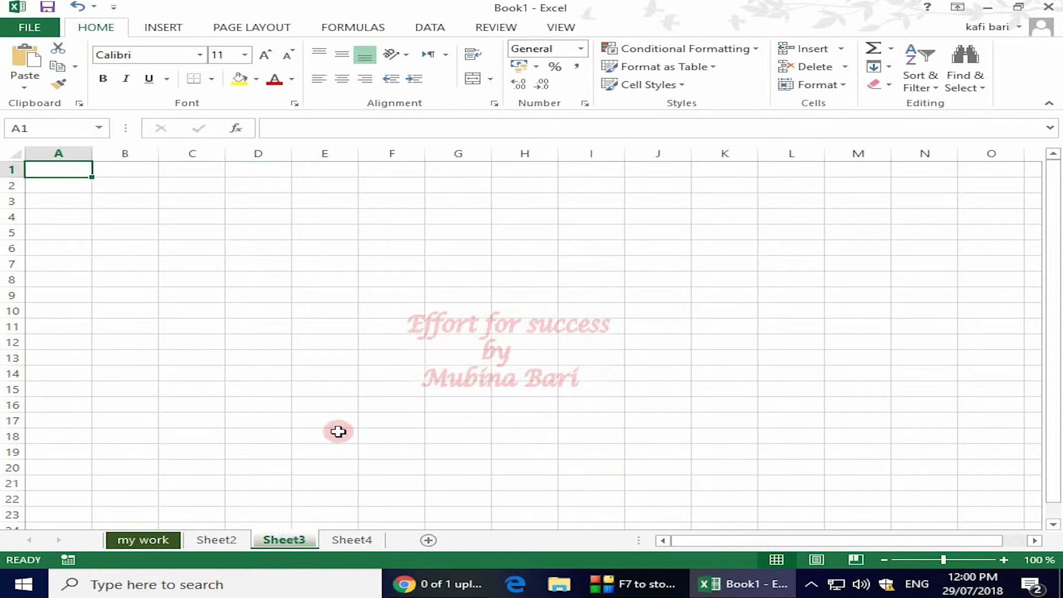
click(294, 433)
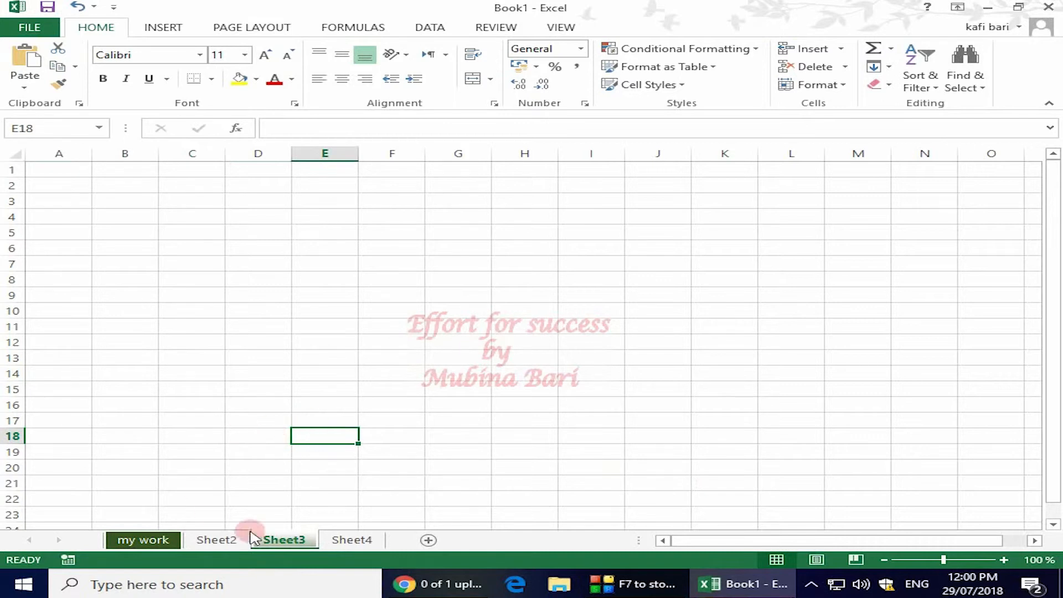
- Set the tab color of Sheet2 to the standard purple
click(228, 540)
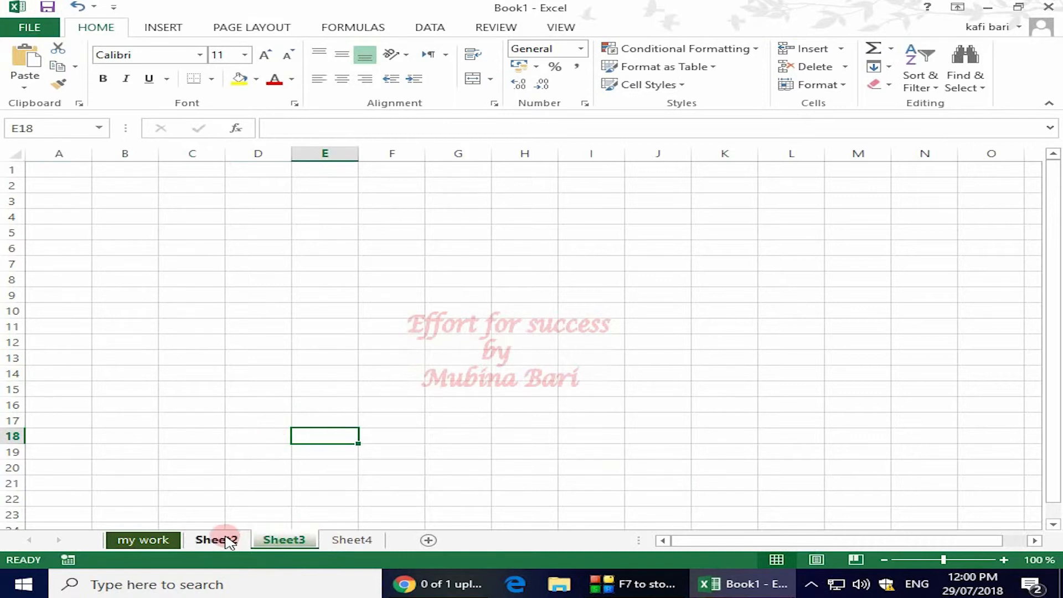
right_click(228, 540)
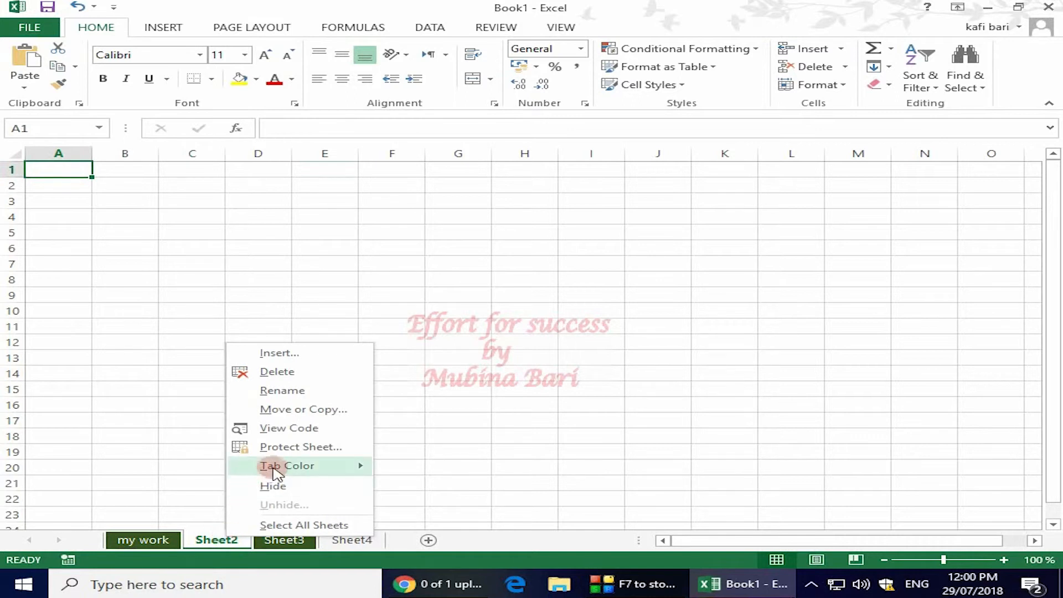
mouse_move(354, 465)
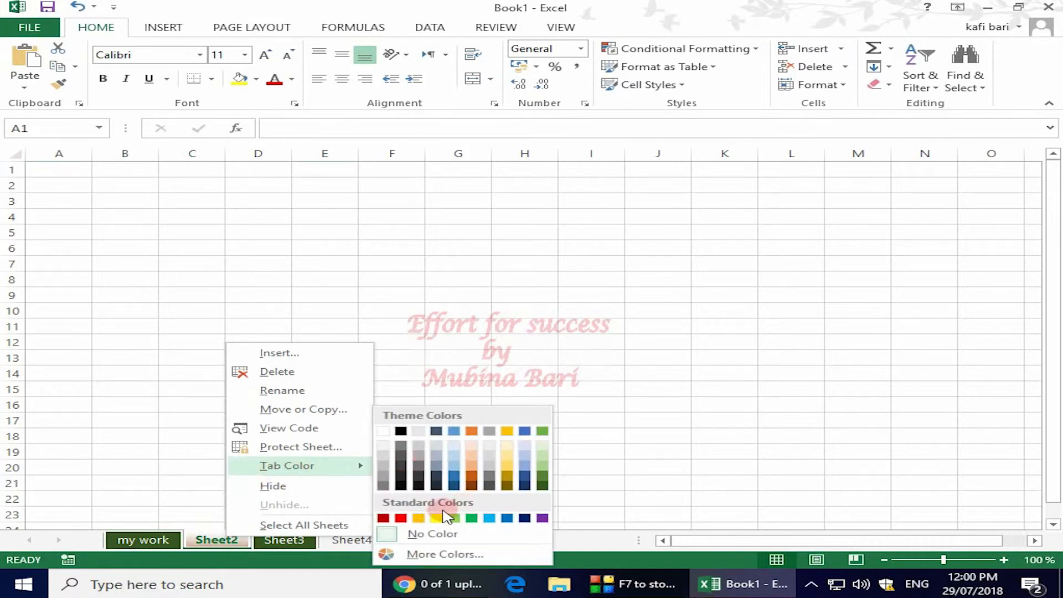
click(541, 517)
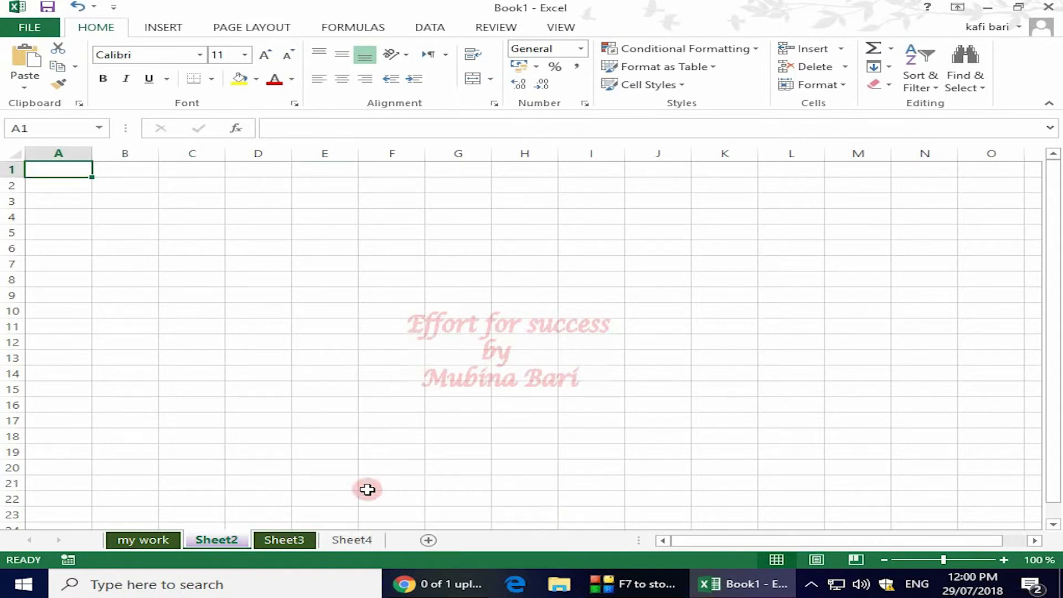
- Set the Sheet4 tab color to the standard yellow, and delete that sheet from the workbook
click(357, 538)
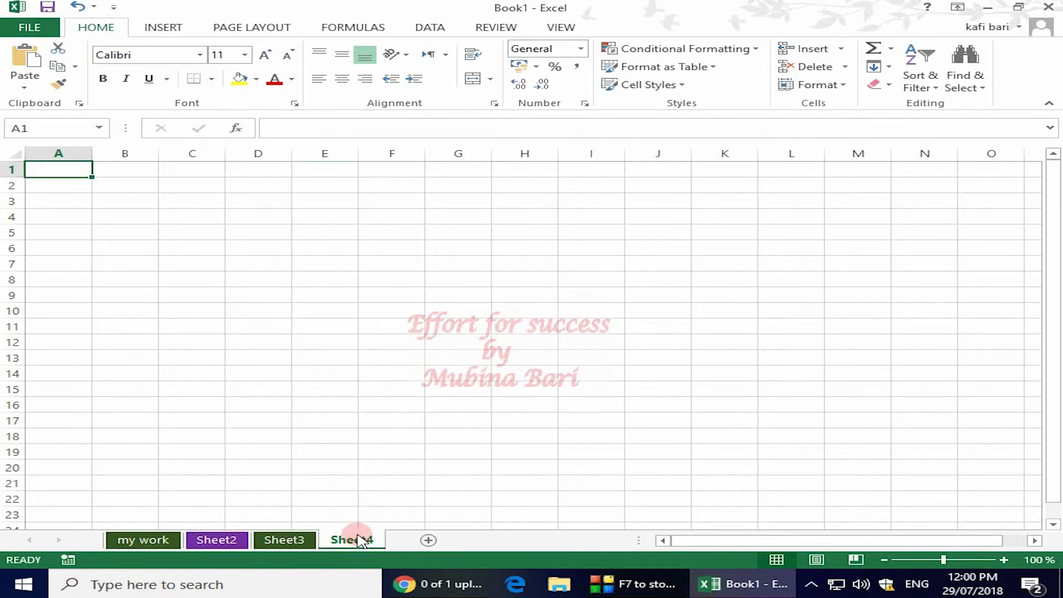
right_click(357, 539)
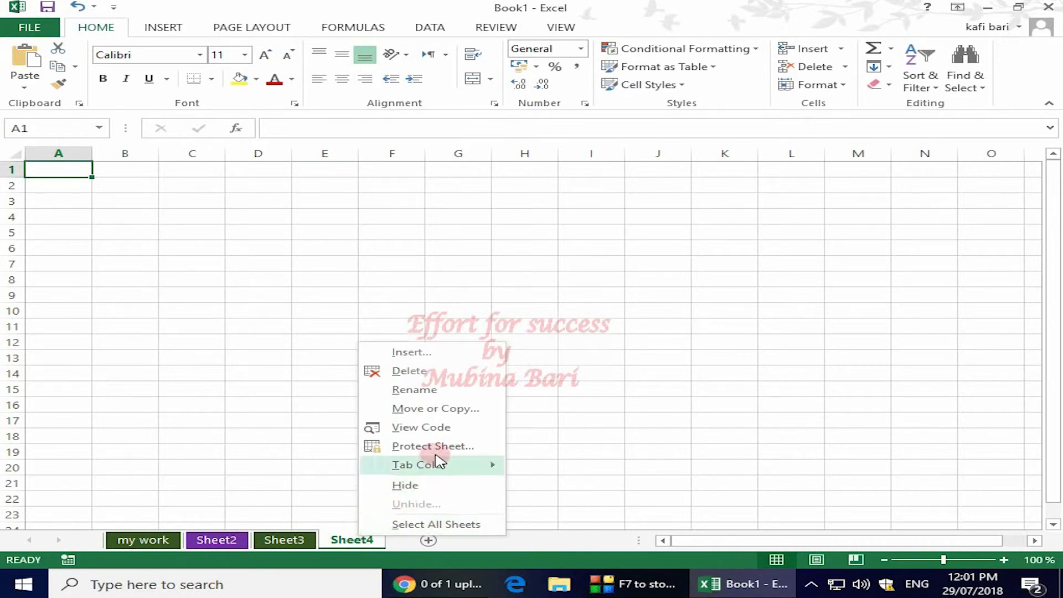
mouse_move(448, 467)
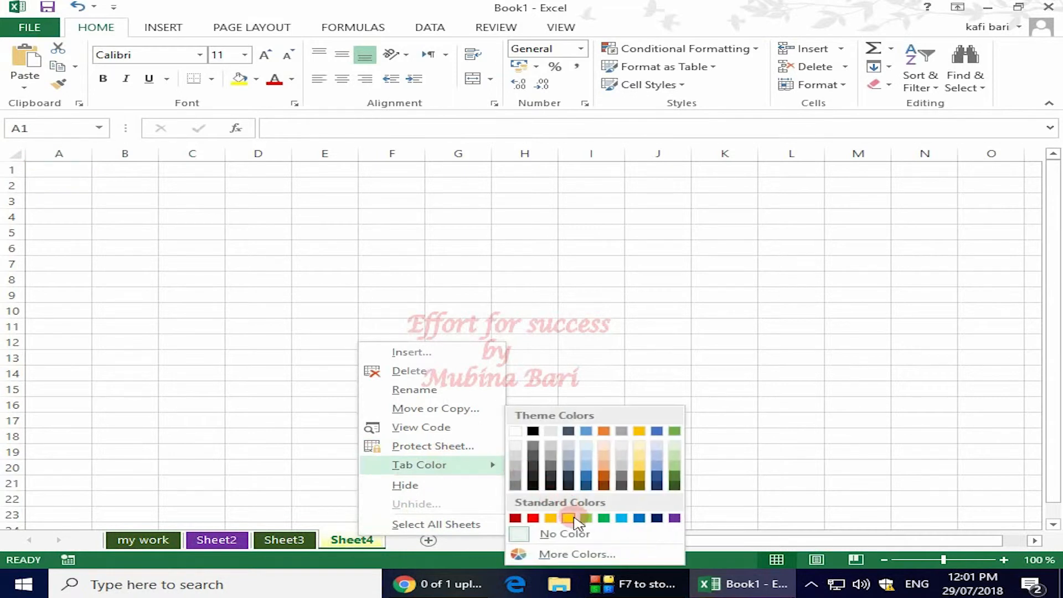
click(568, 518)
click(460, 405)
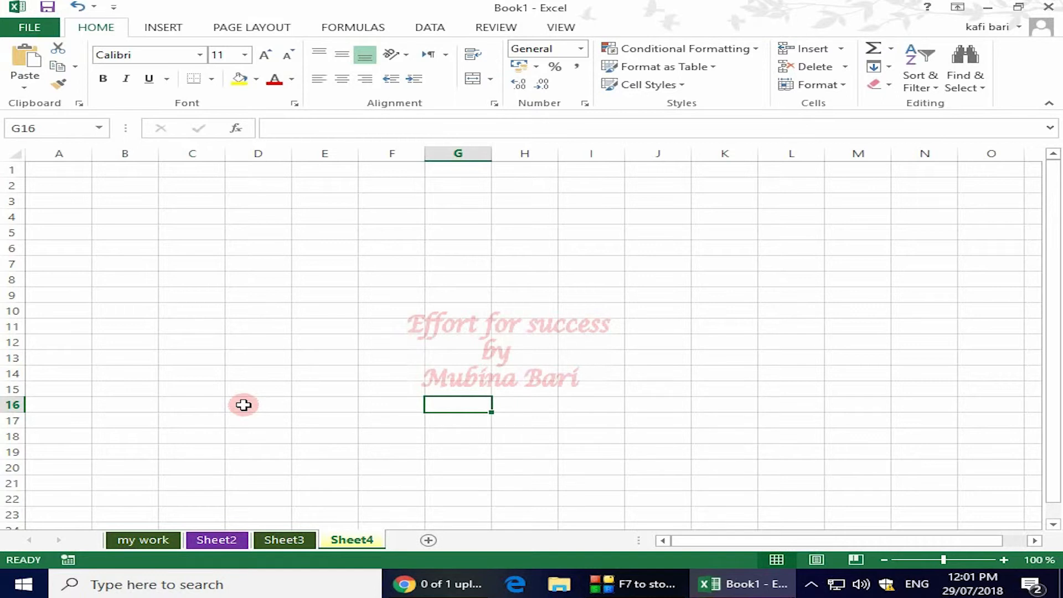
right_click(360, 542)
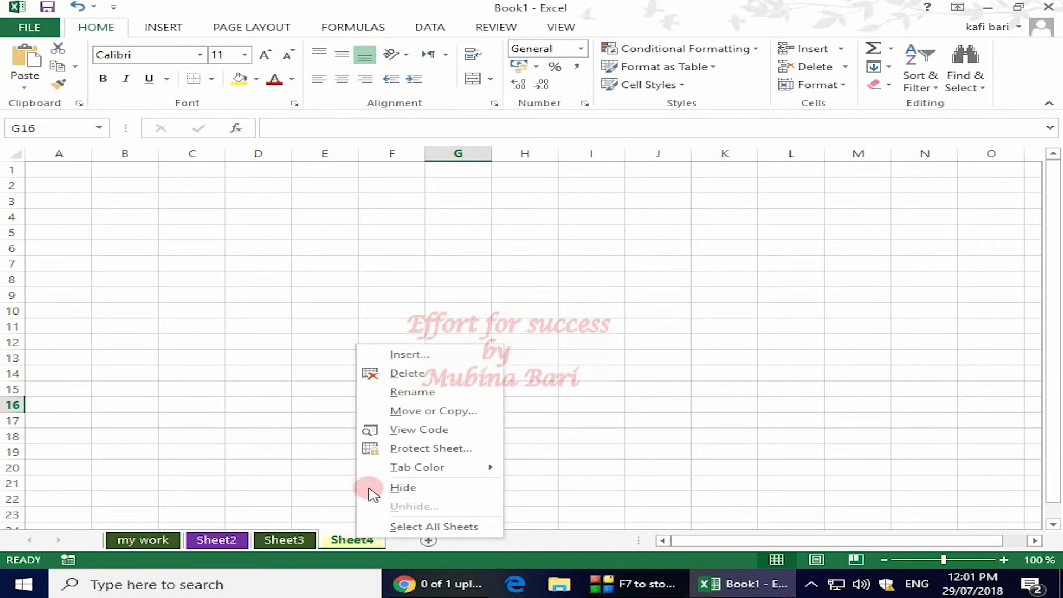
click(415, 376)
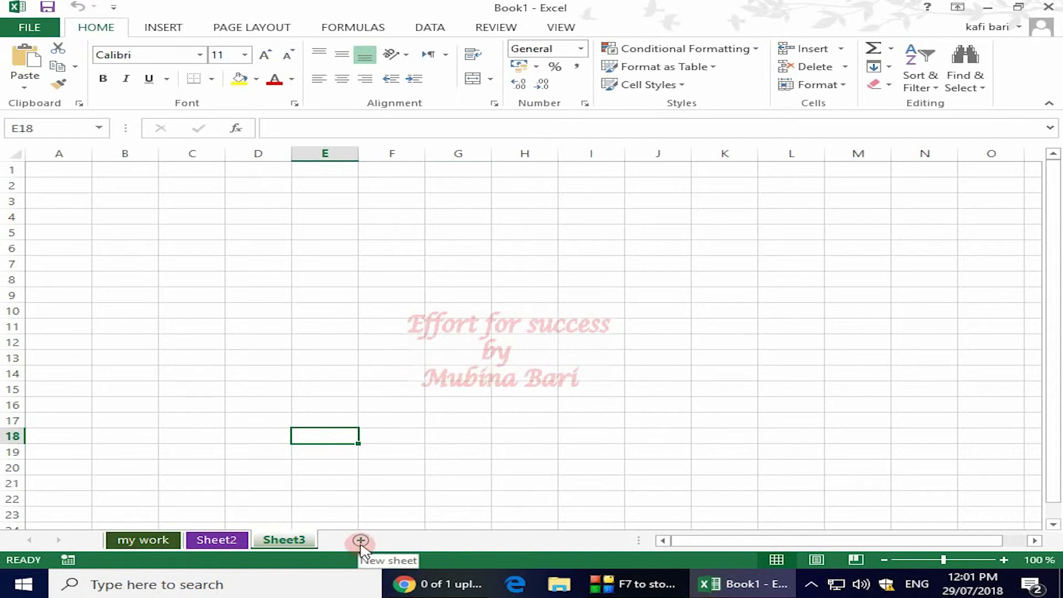
- Enter "sunday" in cell B4 of Sheet3 and autofill the weekday names across row 4 to Saturday in H4
click(145, 215)
text(sunday)
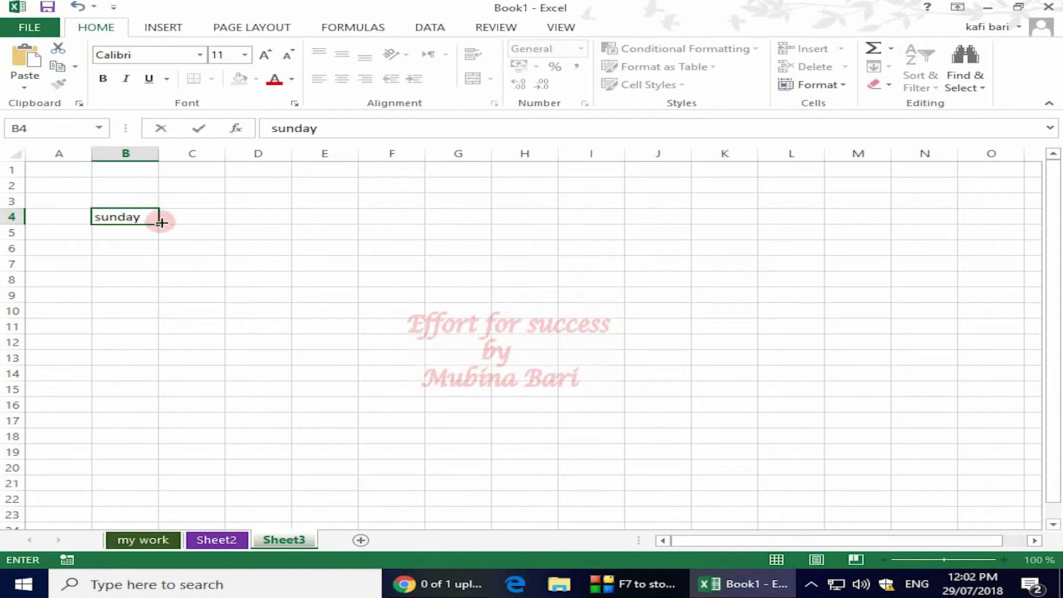
drag(160, 222, 589, 244)
click(589, 245)
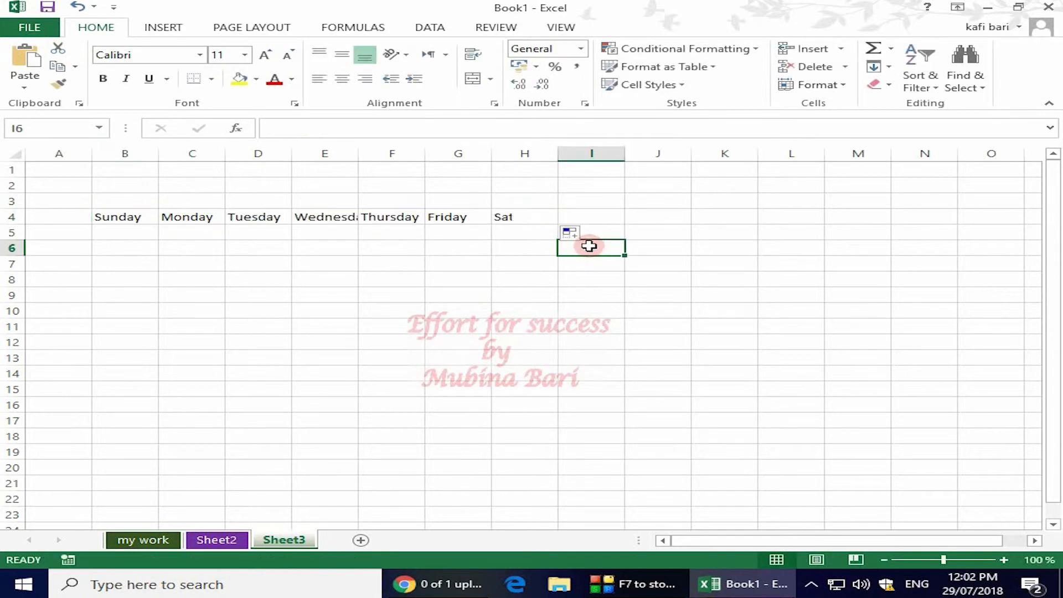
- Enter 2 in B5 and 4 in C5, and fill the number series across row 5 through H5
click(121, 235)
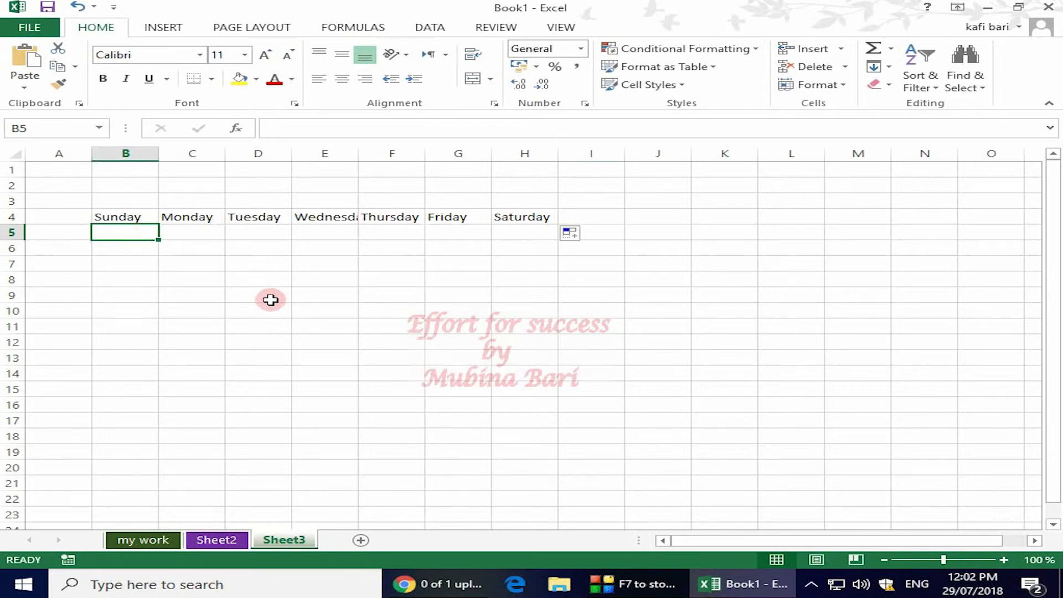
text(2)
click(203, 232)
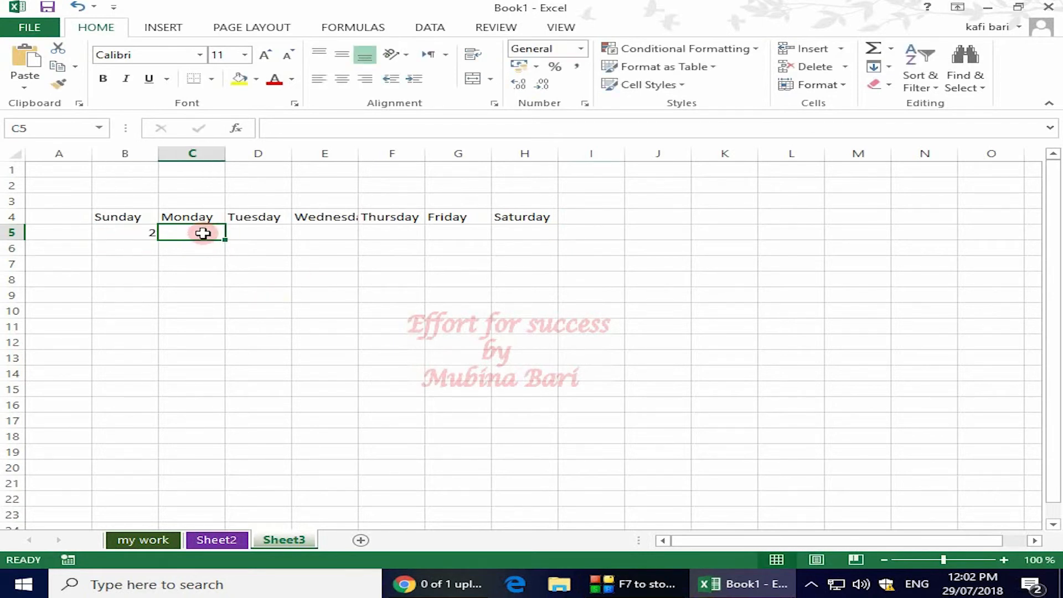
drag(225, 239, 570, 247)
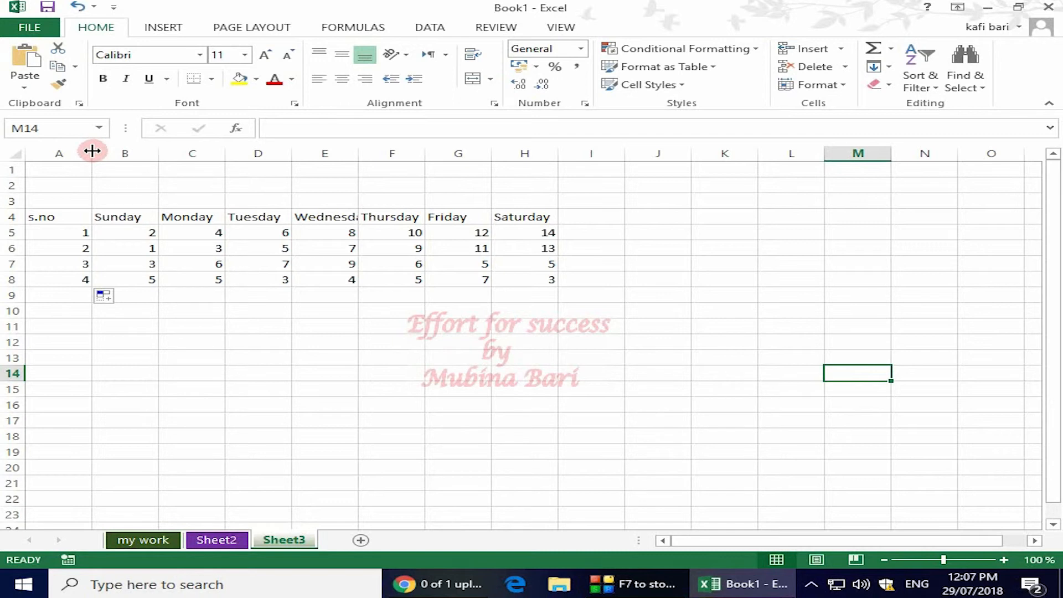
- Narrow column A to roughly fit its s.no entries, and widen the Thursday column F
drag(91, 151, 92, 151)
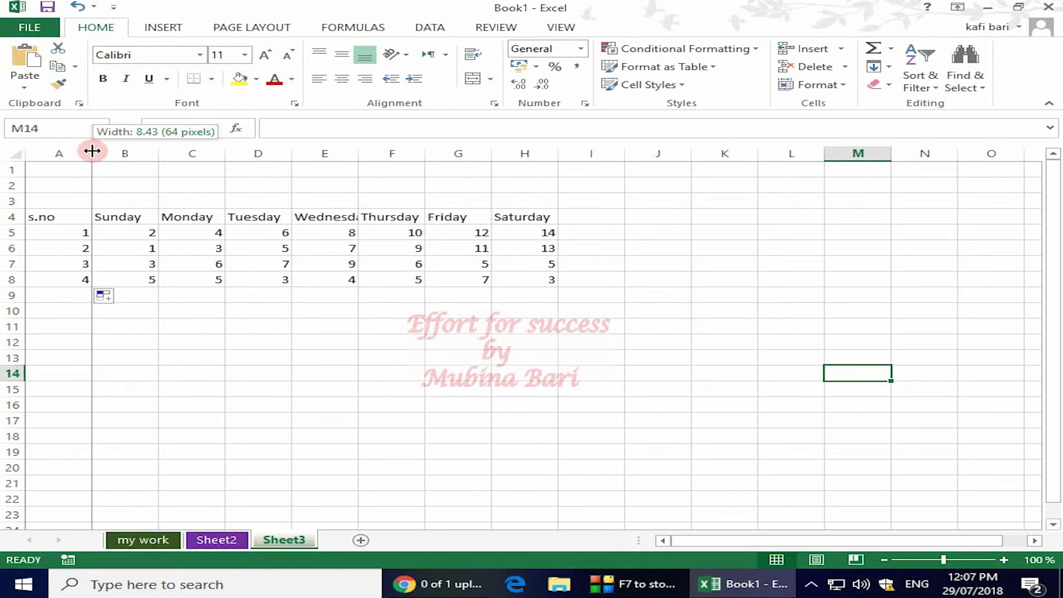
drag(92, 151, 62, 157)
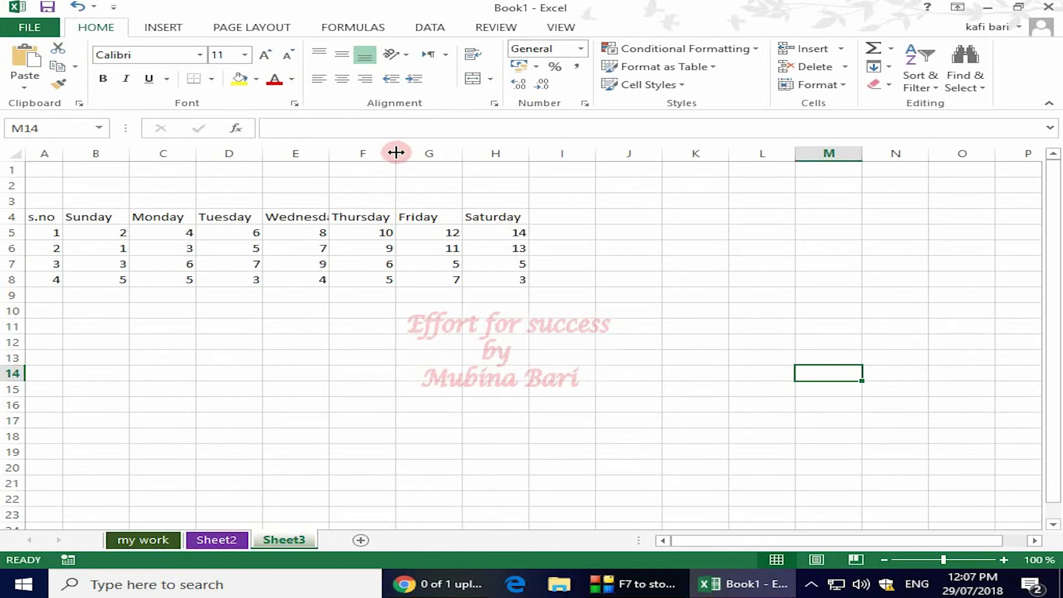
drag(395, 152, 441, 159)
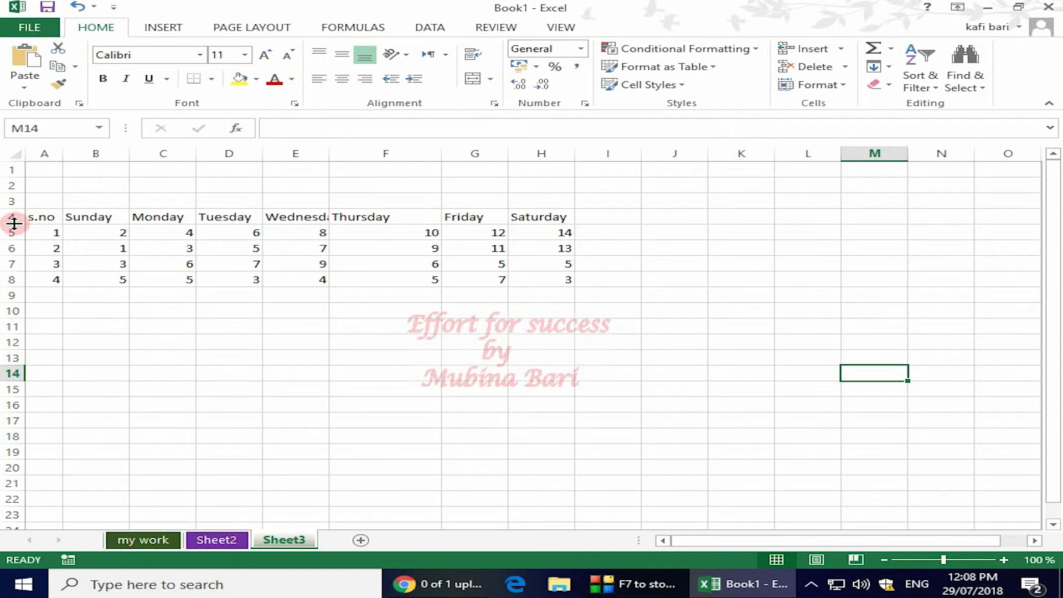
- Increase the height of row 4, the weekday header row on Sheet3, to roughly double
drag(15, 222, 14, 223)
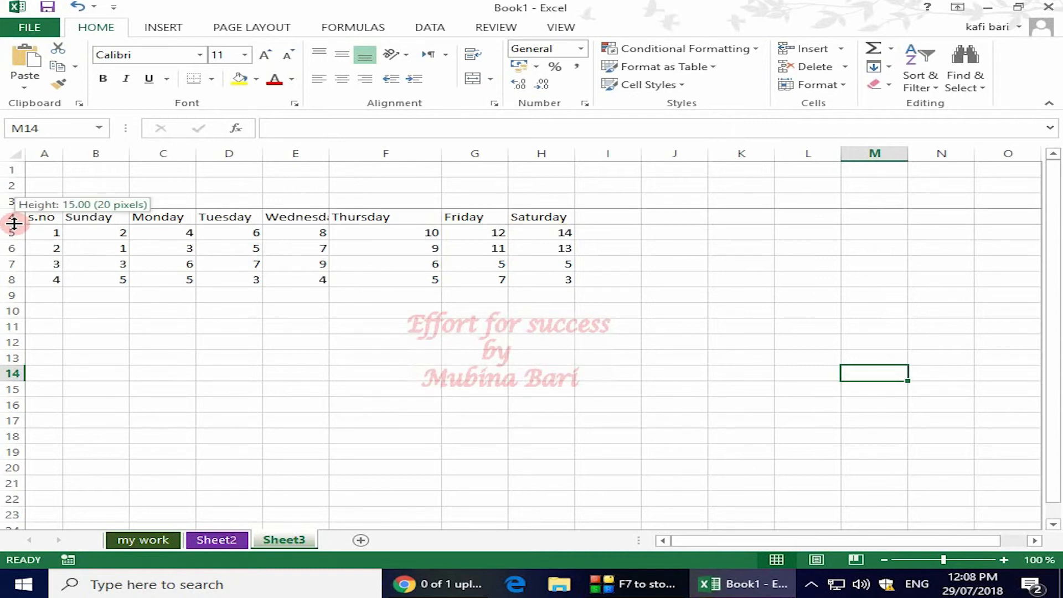
mouse_move(14, 223)
mouse_down()
mouse_move(12, 255)
mouse_move(12, 244)
mouse_up()
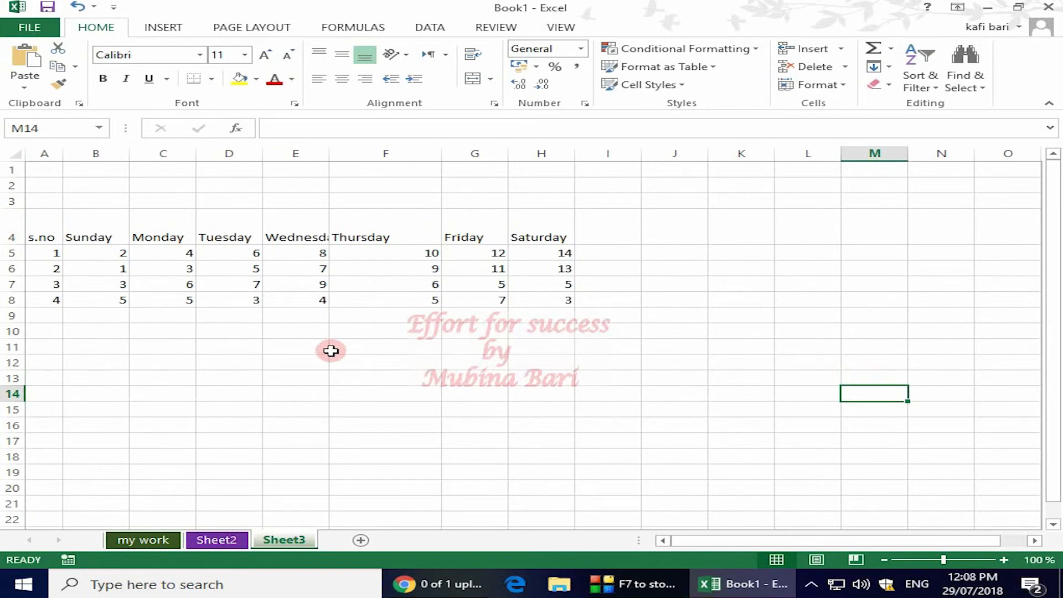
key(Up)
key(Up)
key(Up)
key(Left)
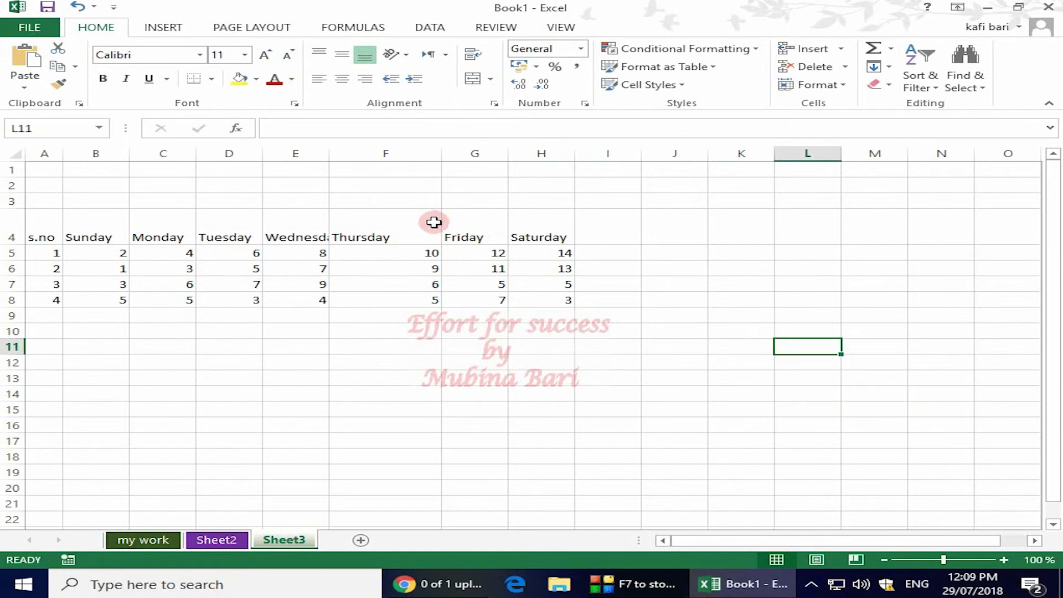
- Clear the Friday and Saturday entries in G4:H9, and undo the deletion
drag(443, 226, 573, 311)
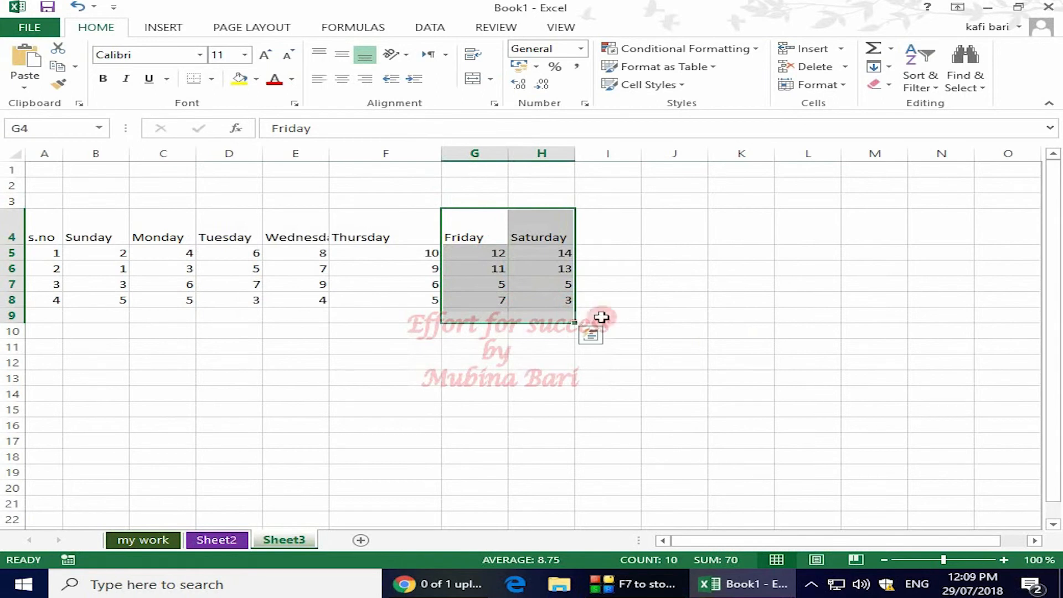
key(Delete)
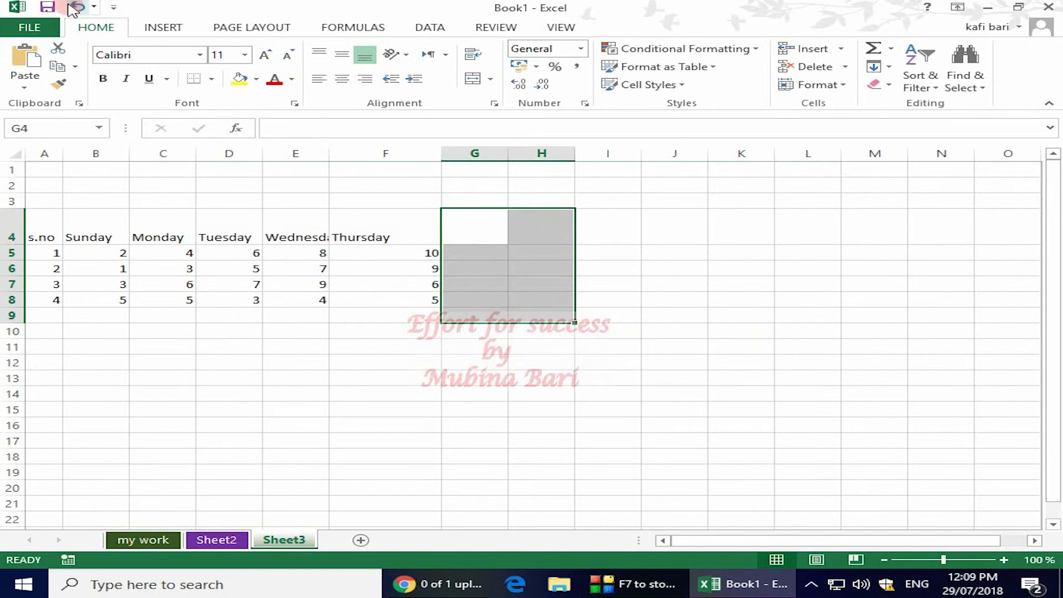
key(ctrl+z)
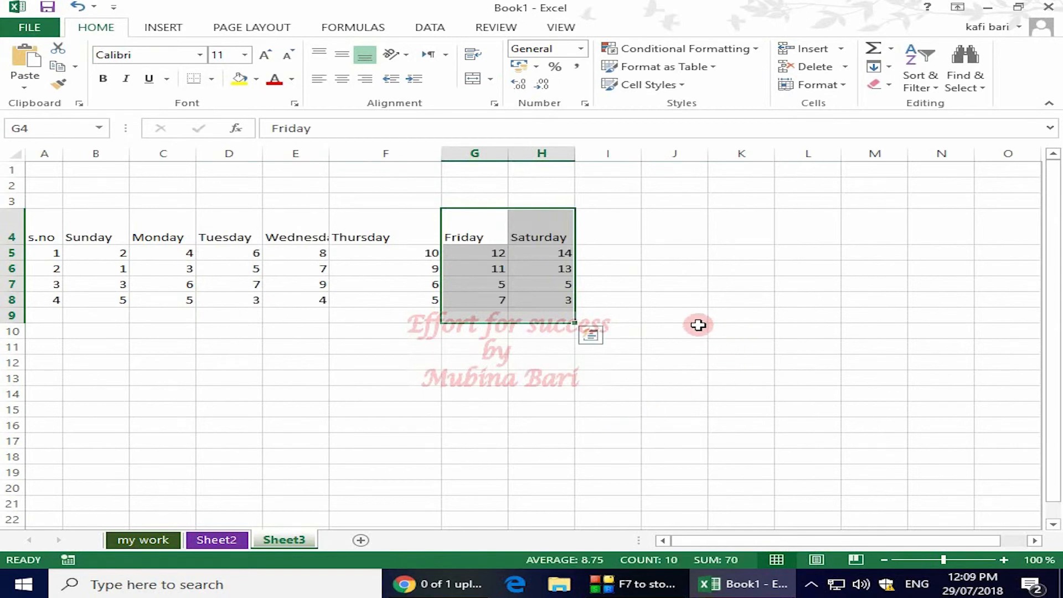
- Select all cells of Sheet3
click(229, 362)
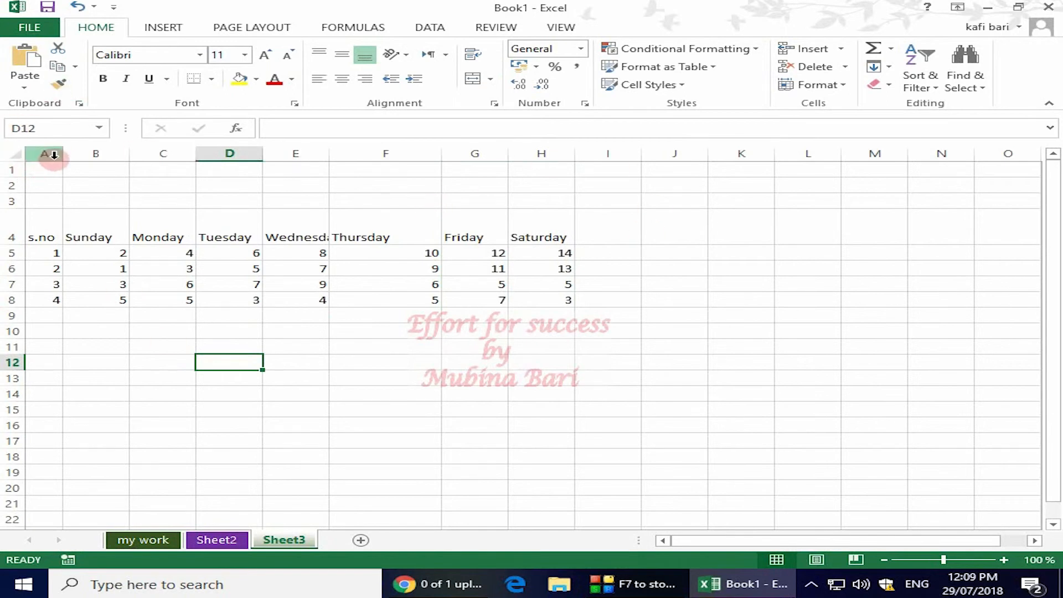
click(18, 158)
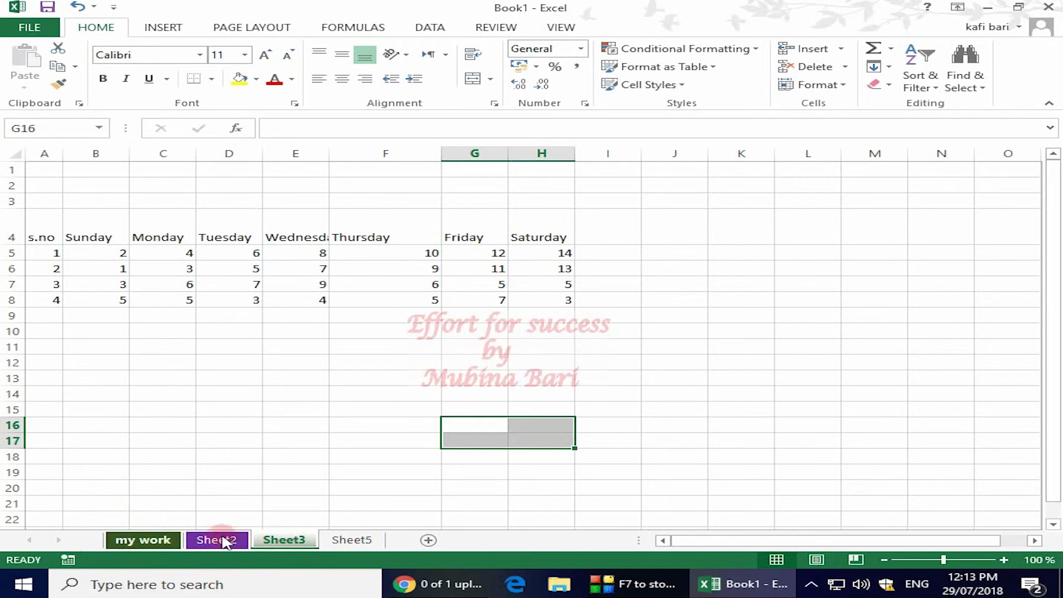
- Reorder the sheets by moving Sheet3 to the front, my work ahead of it, and Sheet3 back between Sheet2 and Sheet5
drag(284, 543, 85, 540)
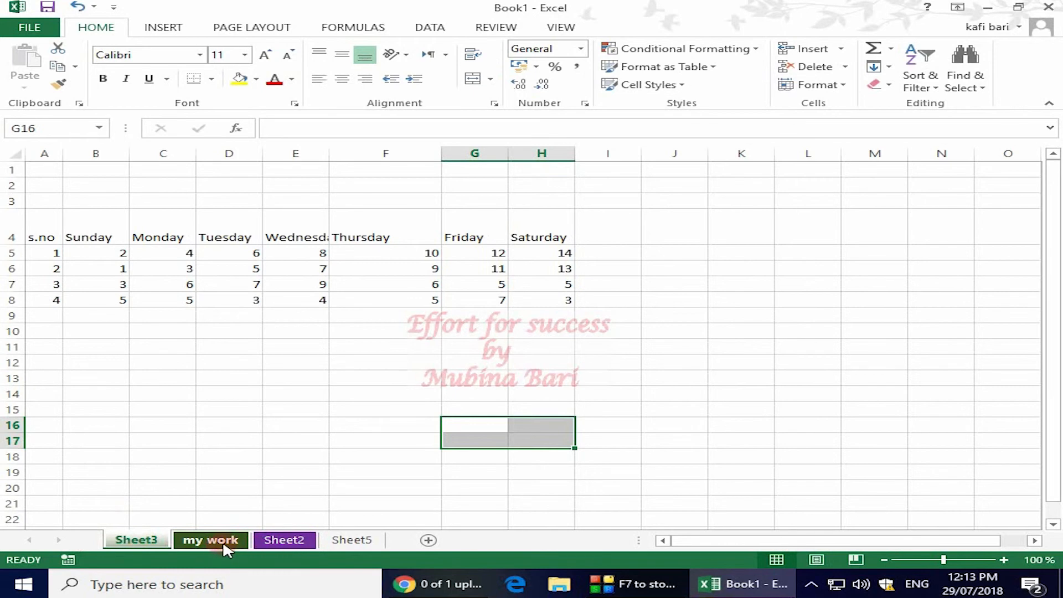
mouse_move(226, 545)
mouse_down()
mouse_move(220, 509)
mouse_move(131, 504)
mouse_move(84, 530)
mouse_move(93, 540)
mouse_up()
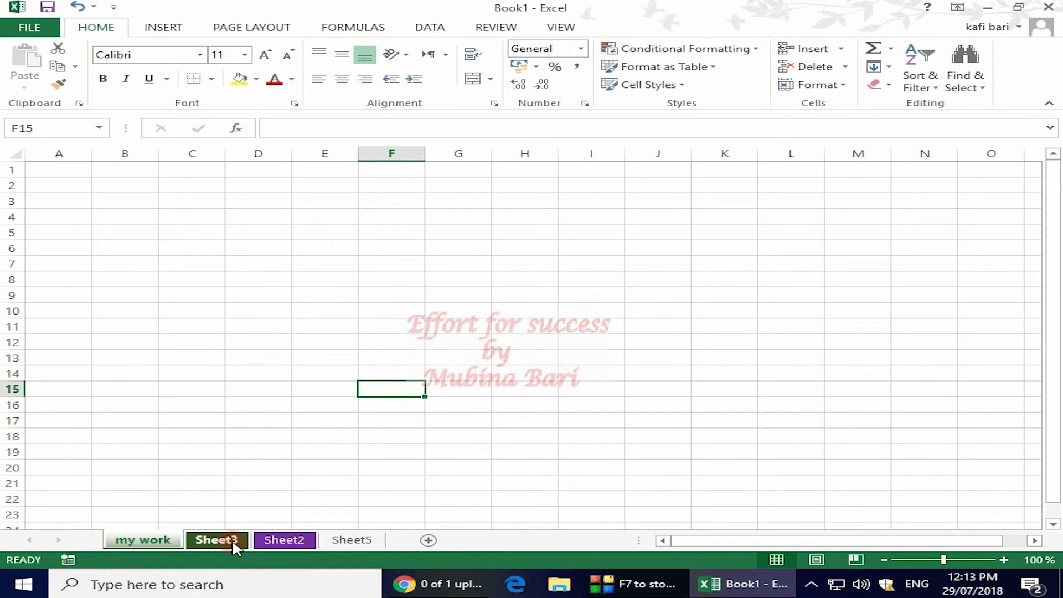
mouse_move(231, 540)
mouse_down()
mouse_move(279, 512)
mouse_move(331, 545)
mouse_up()
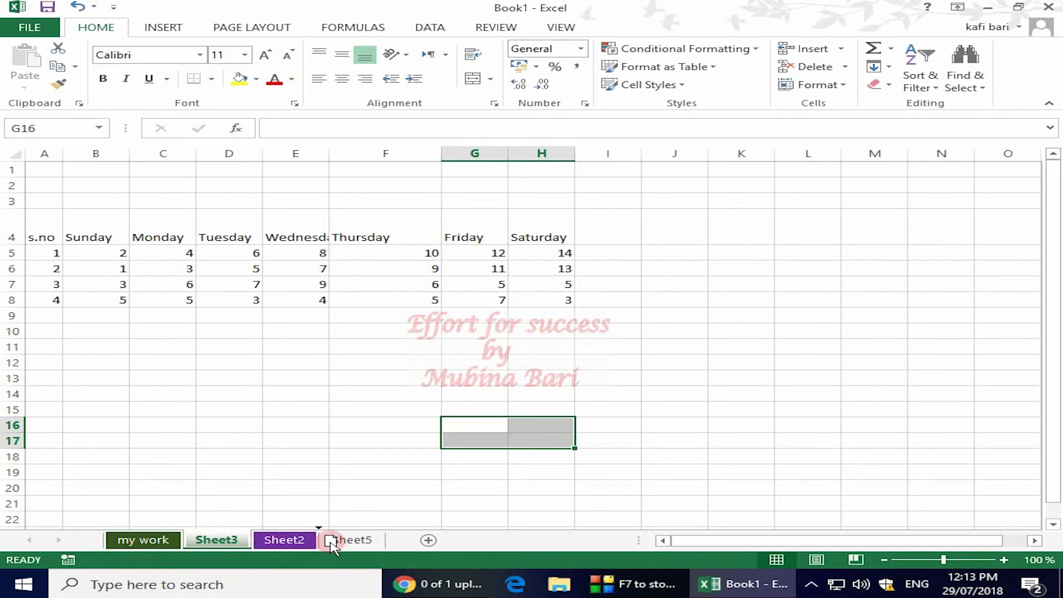
drag(331, 545, 332, 545)
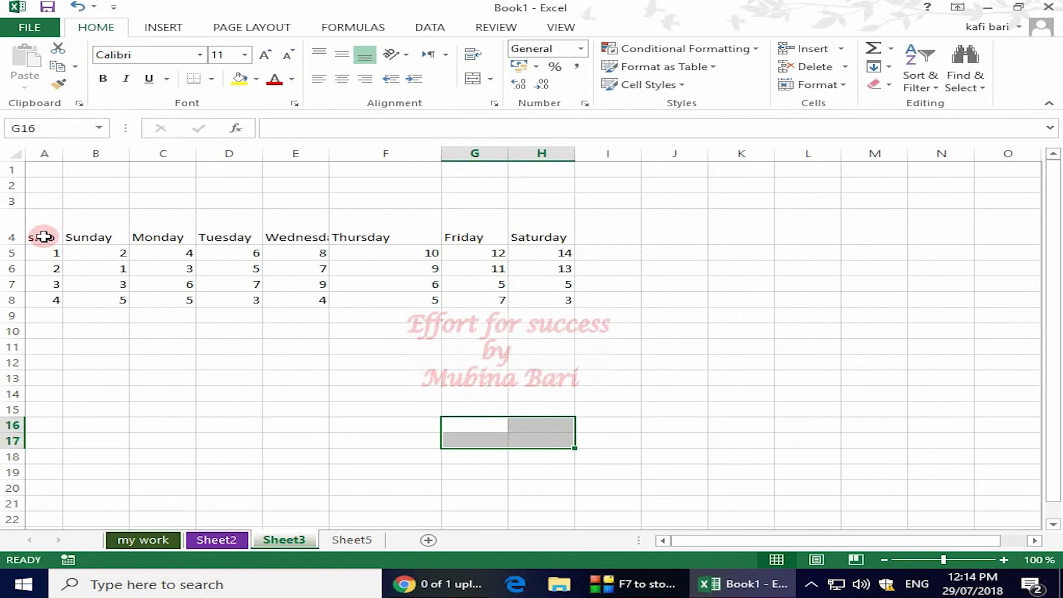
- Copy the weekday table range A4:I11 from Sheet3 and paste it into Sheet2 at cell A1
drag(43, 221, 606, 341)
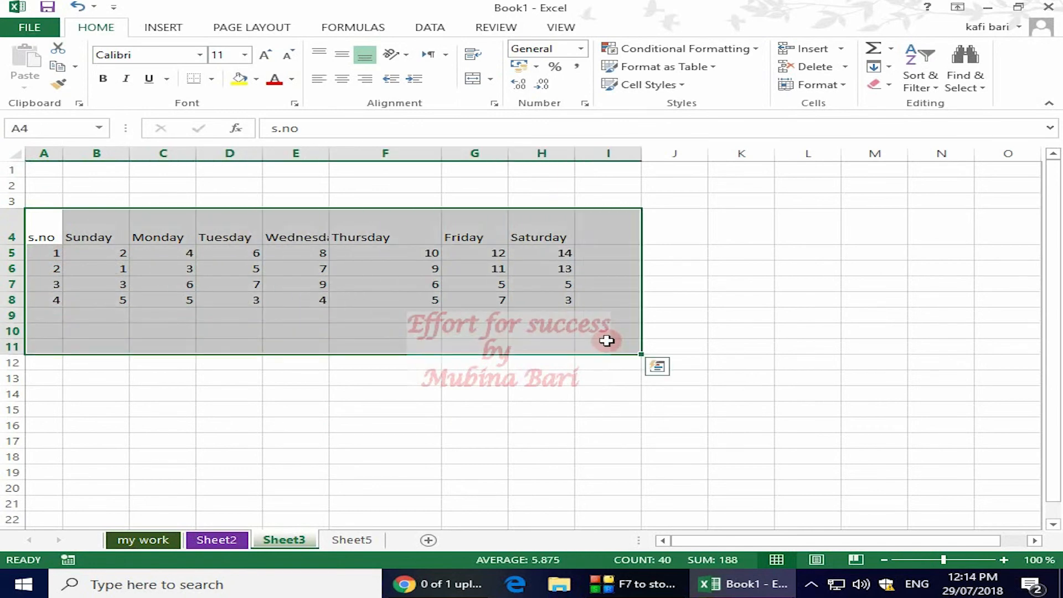
key(ctrl+c)
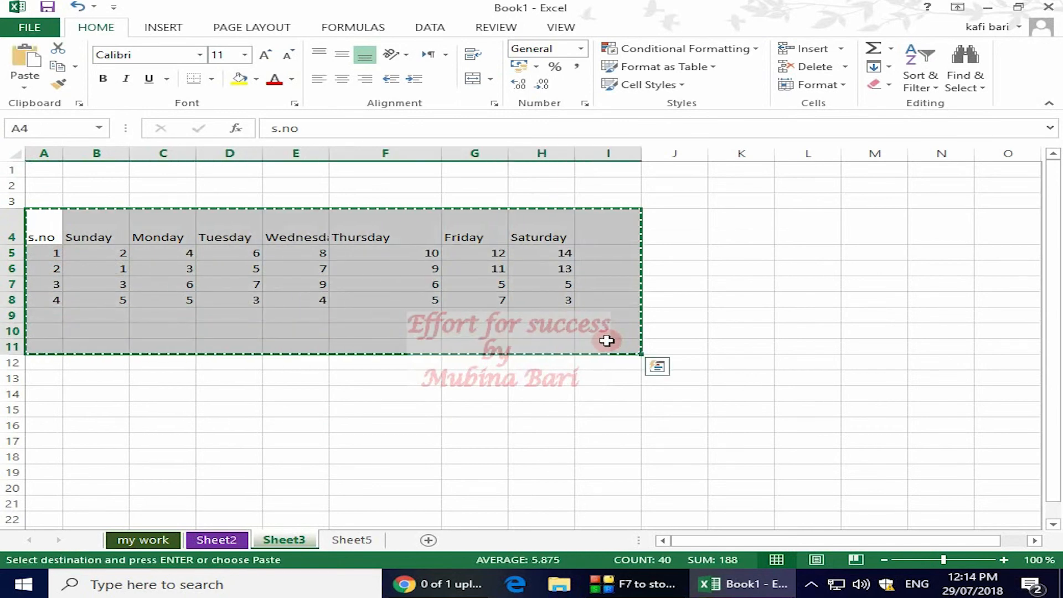
click(229, 540)
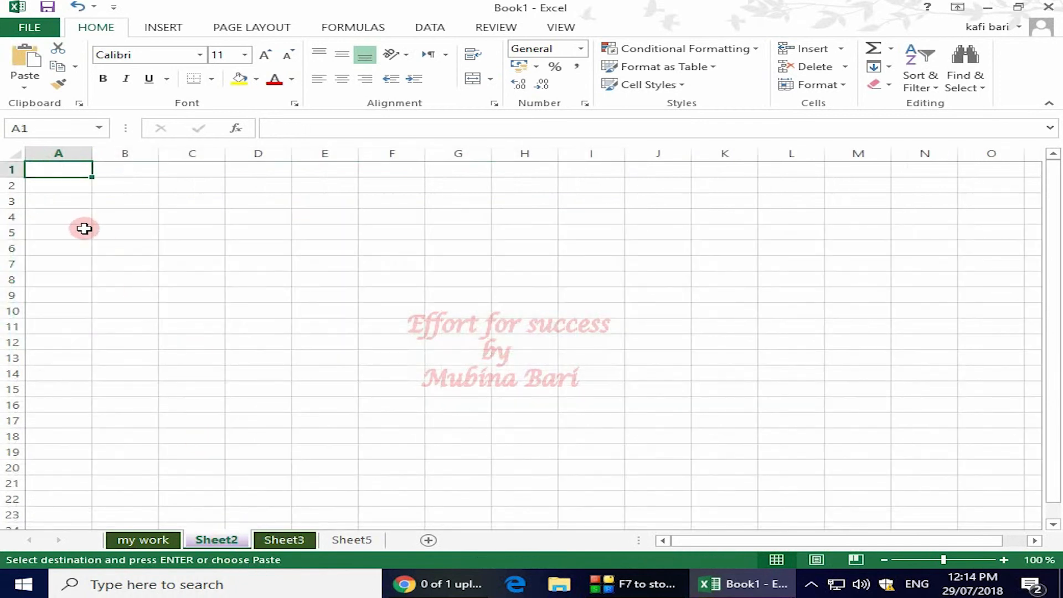
key(ctrl+v)
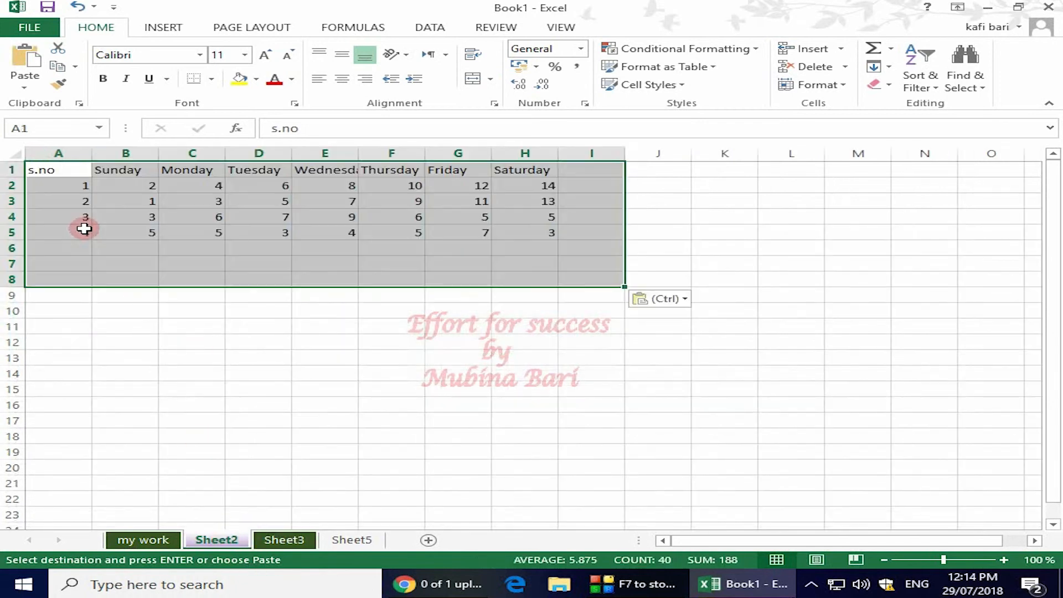
click(818, 362)
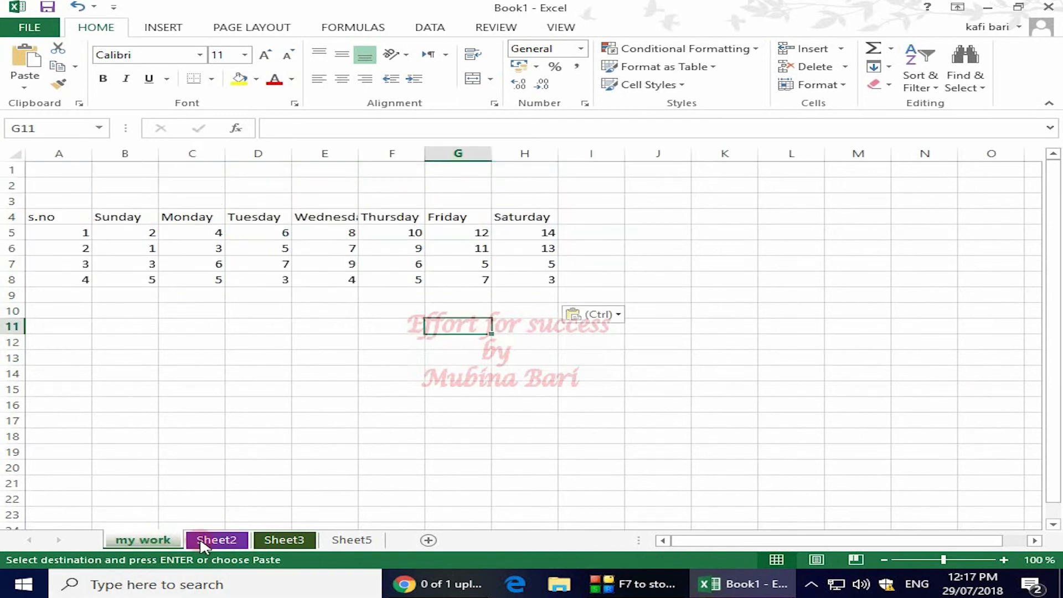
- Compare the tables on my work and Sheet2, and group these two sheets
click(217, 541)
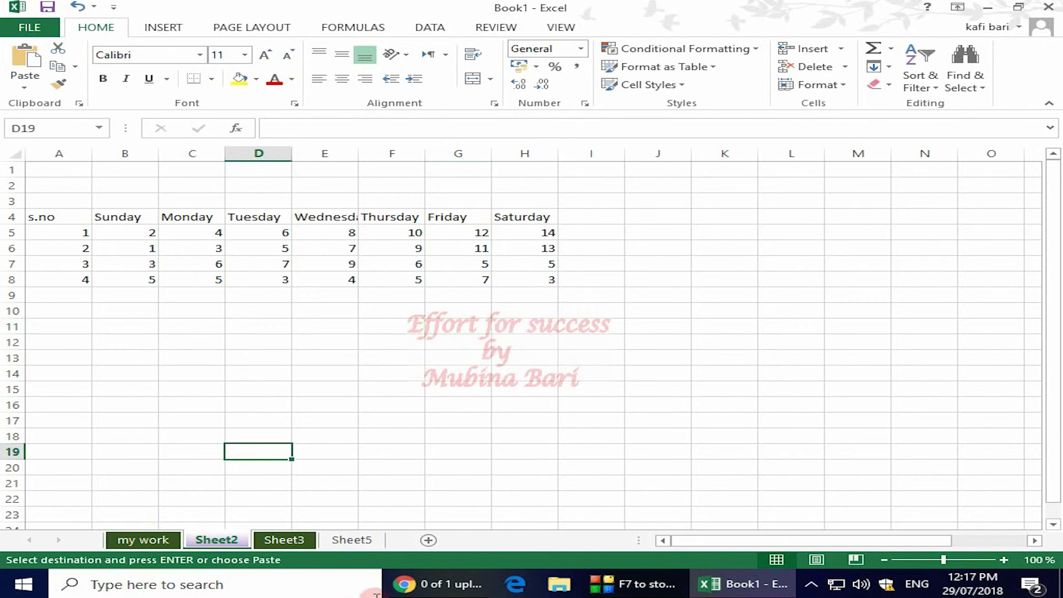
click(157, 541)
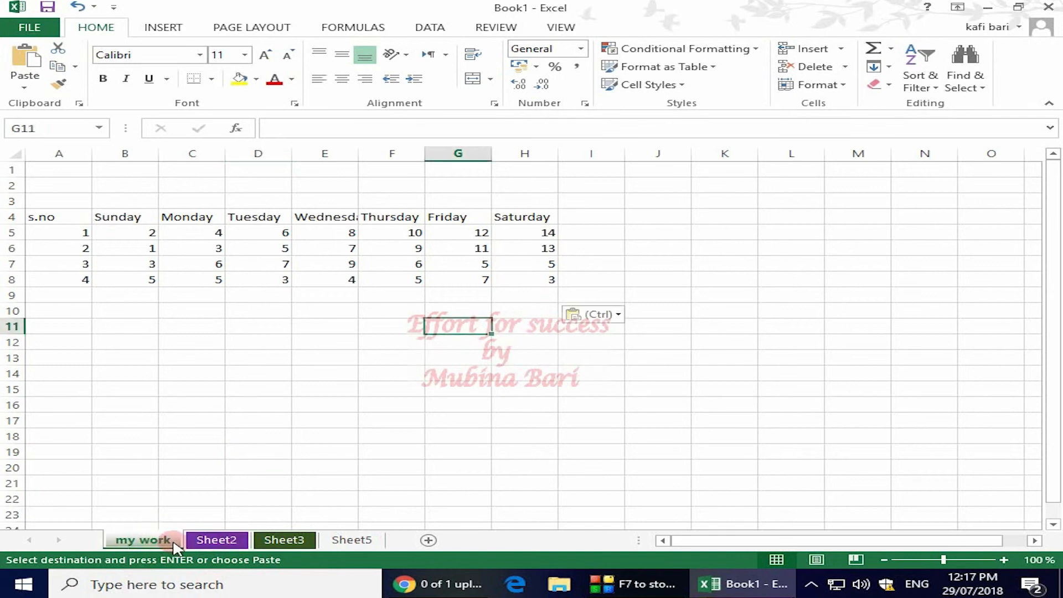
ctrl+click(221, 541)
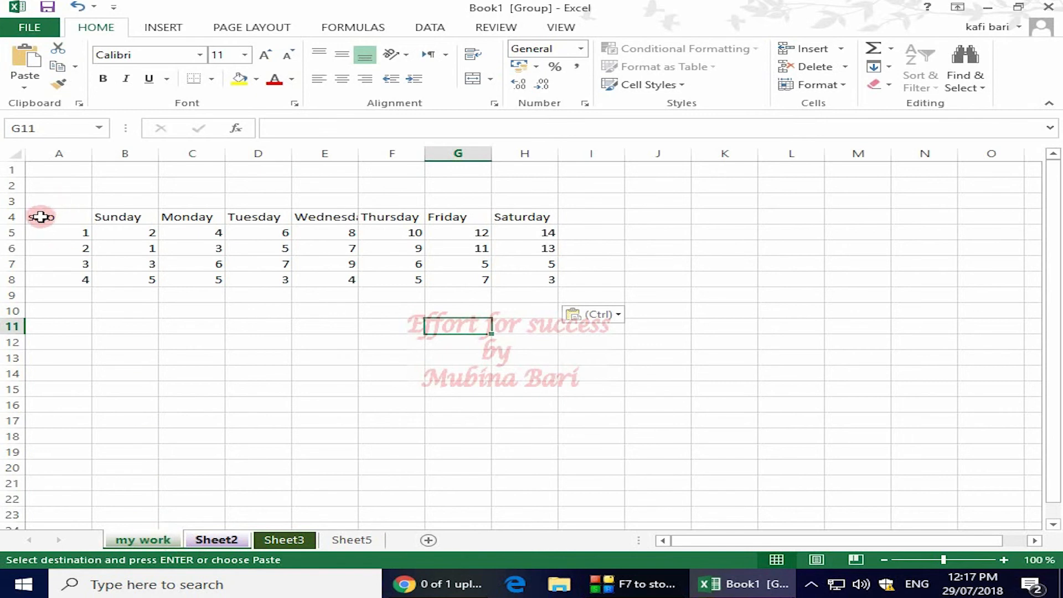
- Apply the Accent2 cell style to header row A4:H4 in the grouped sheets, and check it on both sheets
drag(37, 215, 536, 215)
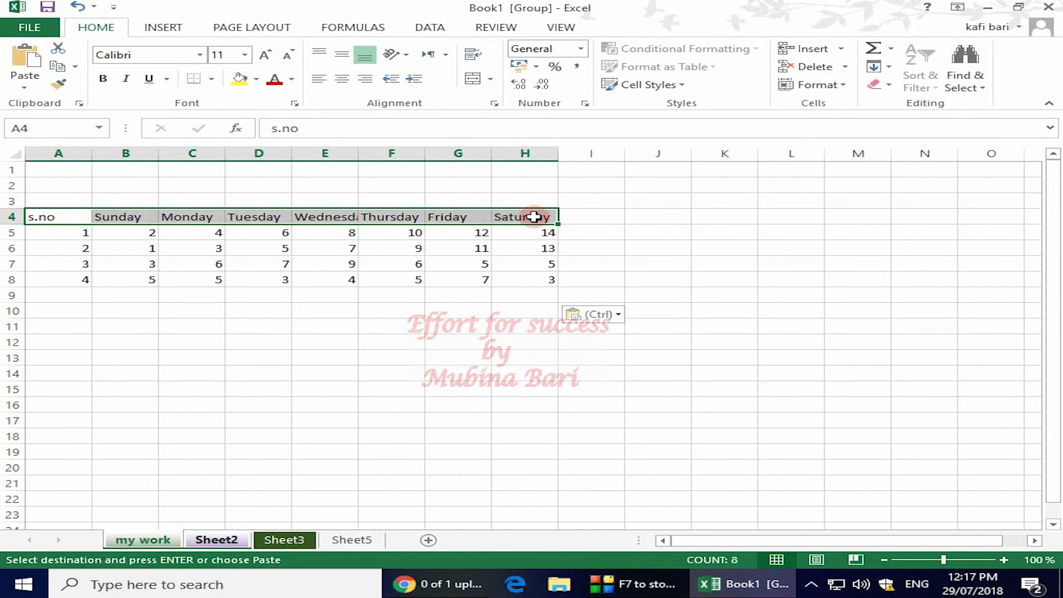
click(679, 85)
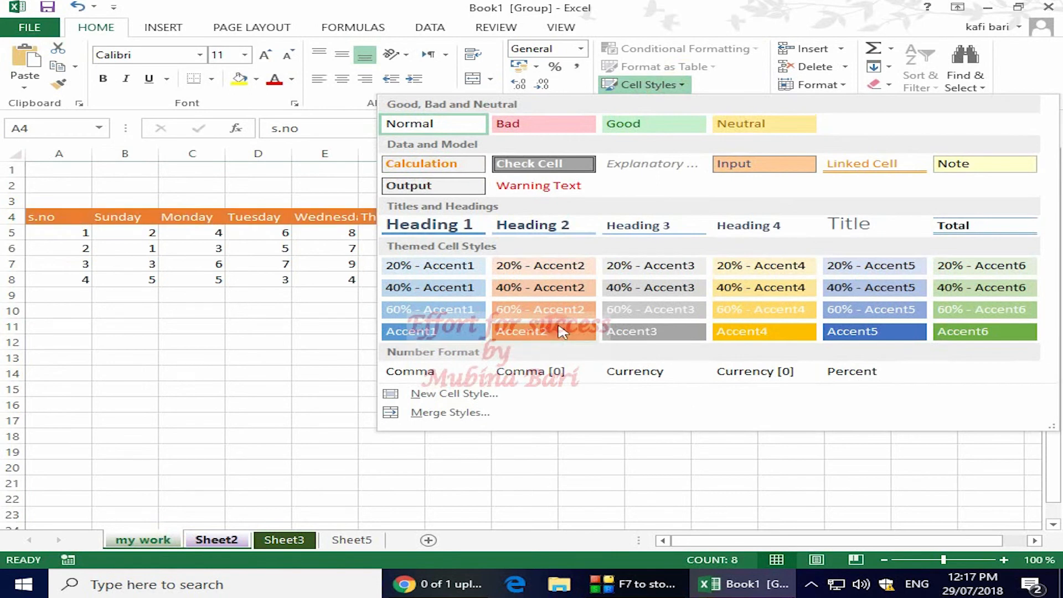
click(581, 329)
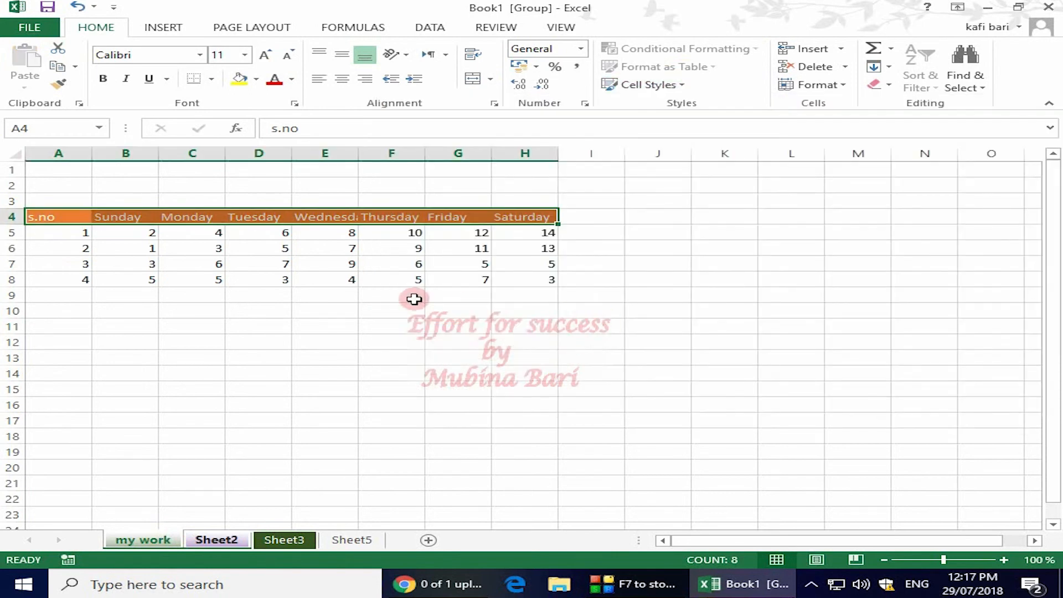
click(408, 346)
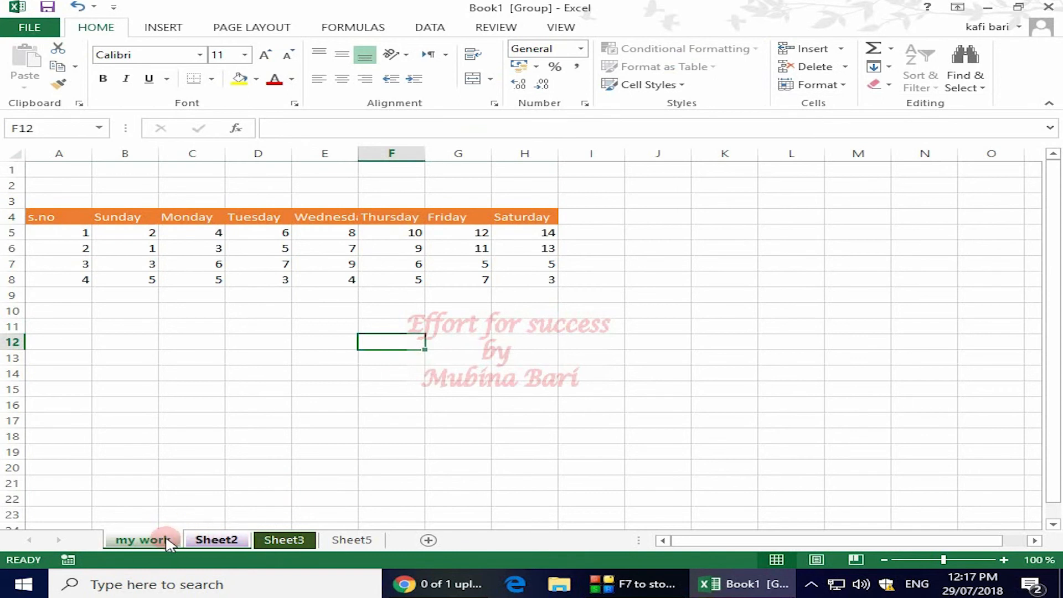
click(232, 541)
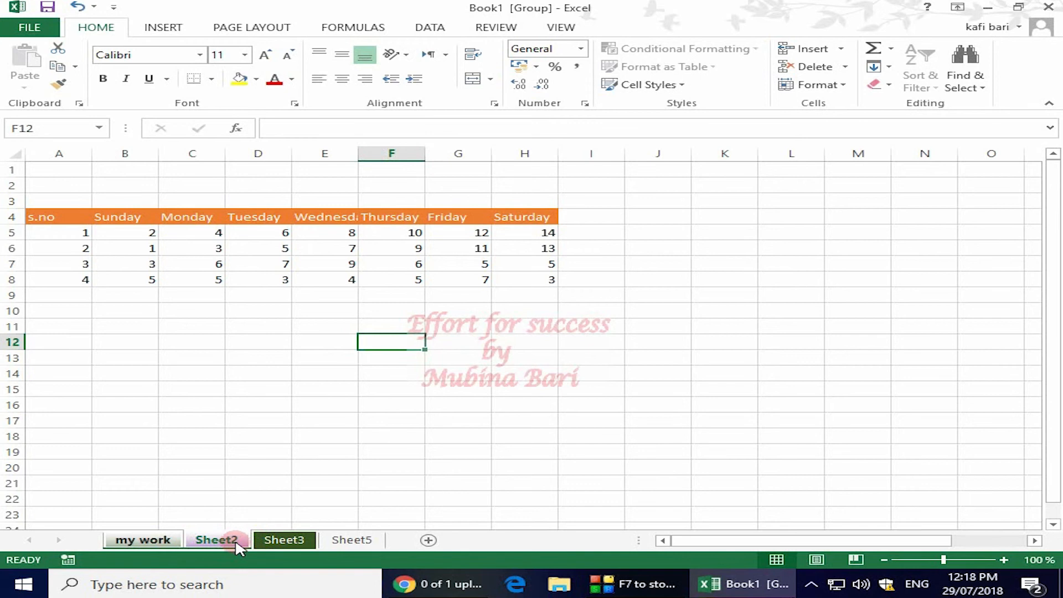
click(142, 541)
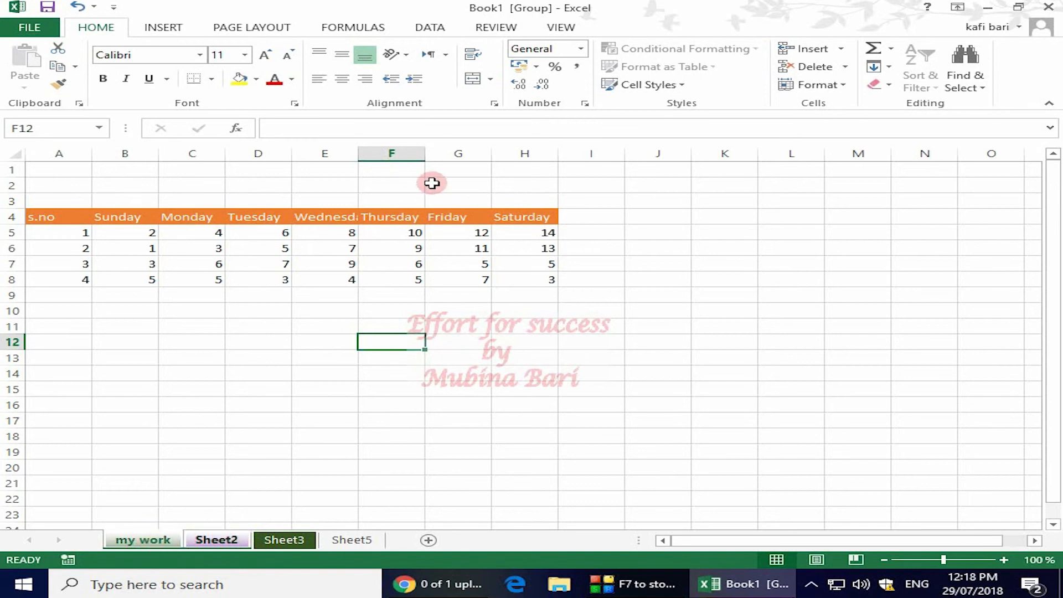
- Apply the 20% - Accent1 cell style to the table body A5:H9 in the grouped sheets
drag(78, 231, 537, 287)
click(650, 85)
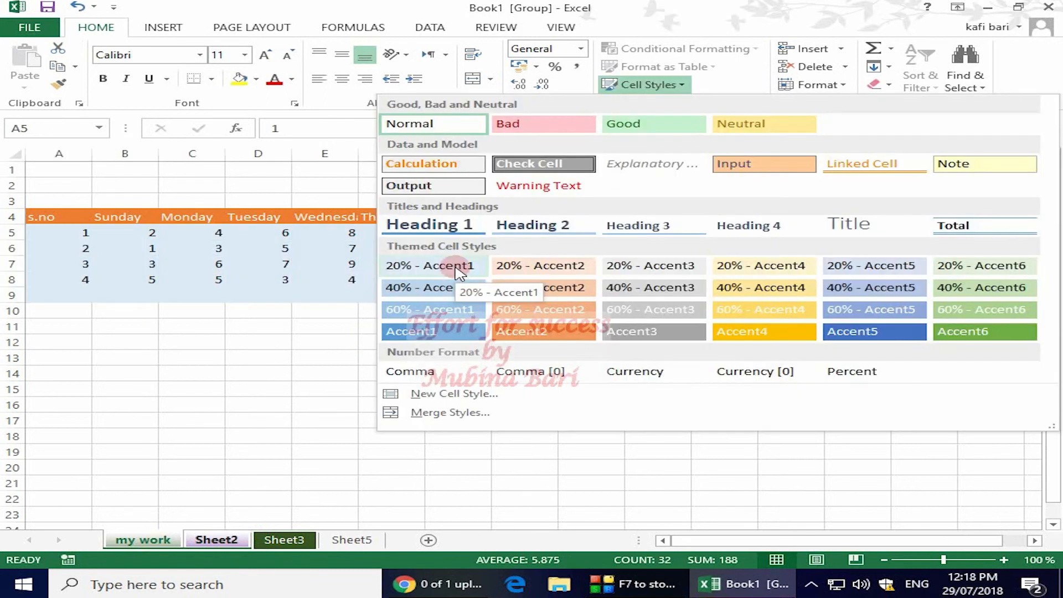
click(455, 268)
click(457, 404)
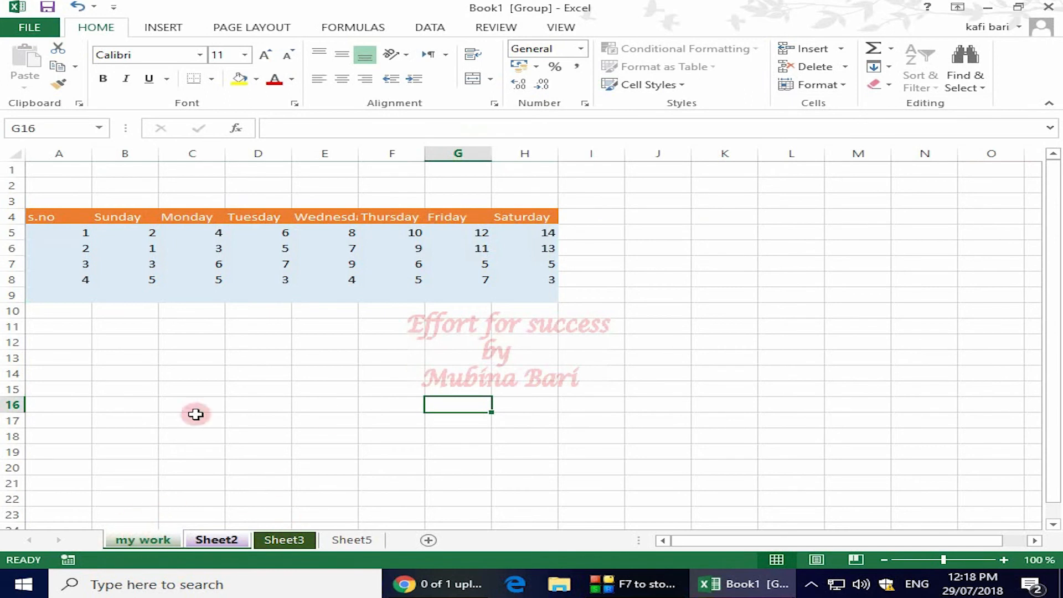
- Add All Borders to the whole table A4:H9 in the grouped sheets
click(289, 249)
key(ctrl+a)
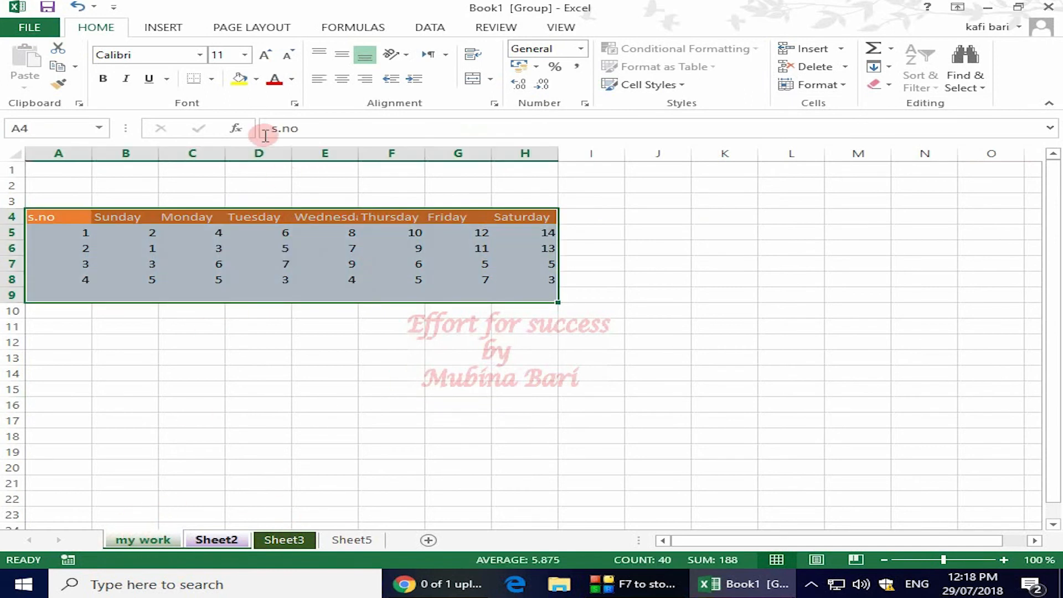
click(213, 79)
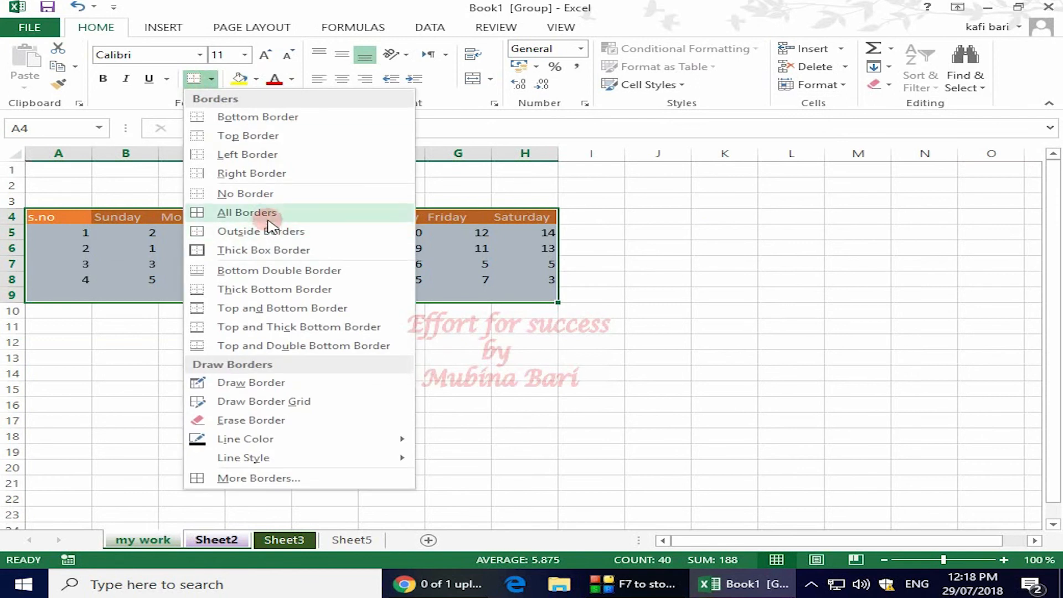
click(268, 211)
click(815, 277)
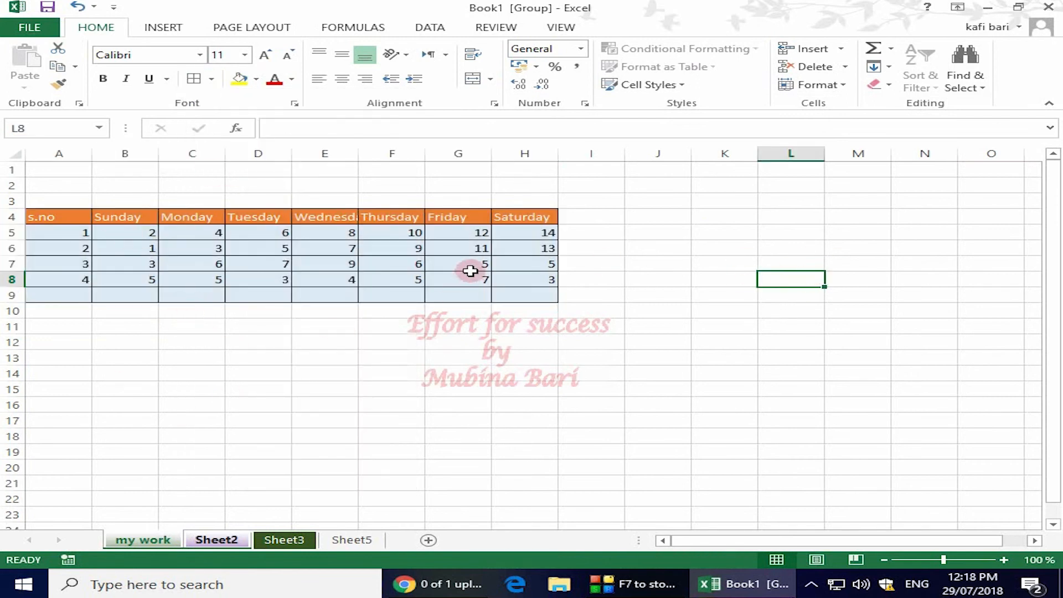
- Replace the value in cell H8 under Saturday with 8 in the grouped sheets
click(554, 281)
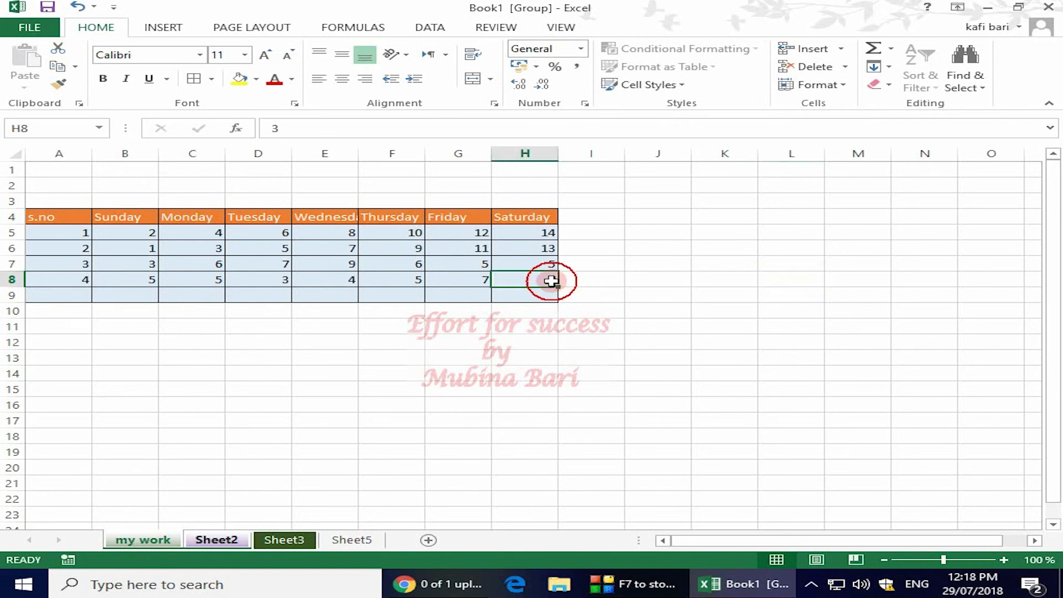
key(Delete)
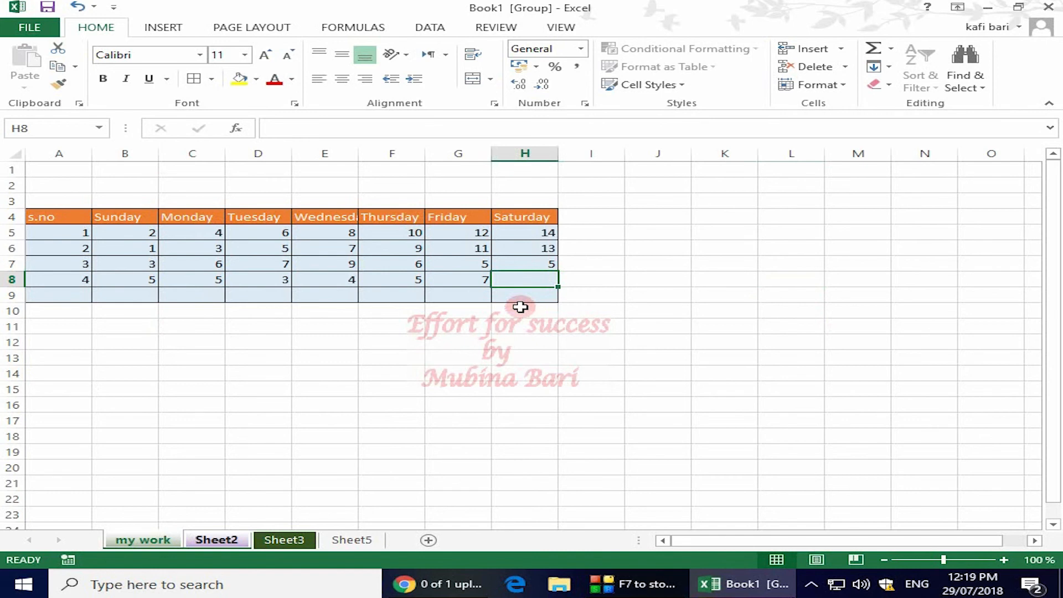
text(8)
click(575, 325)
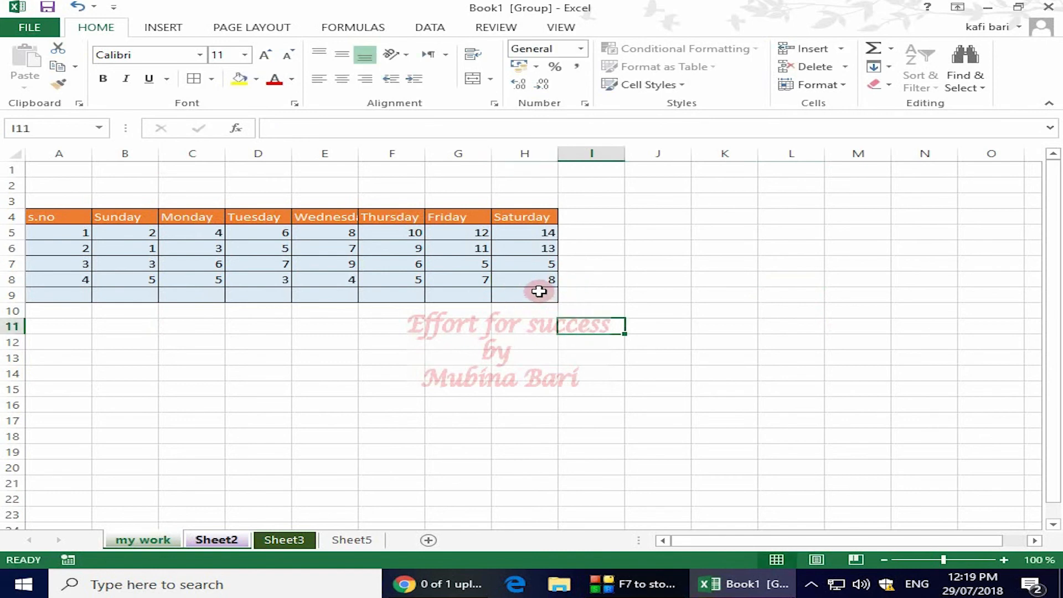
- Check the edited table on Sheet2, and ungroup the sheets by switching to Sheet5
click(219, 539)
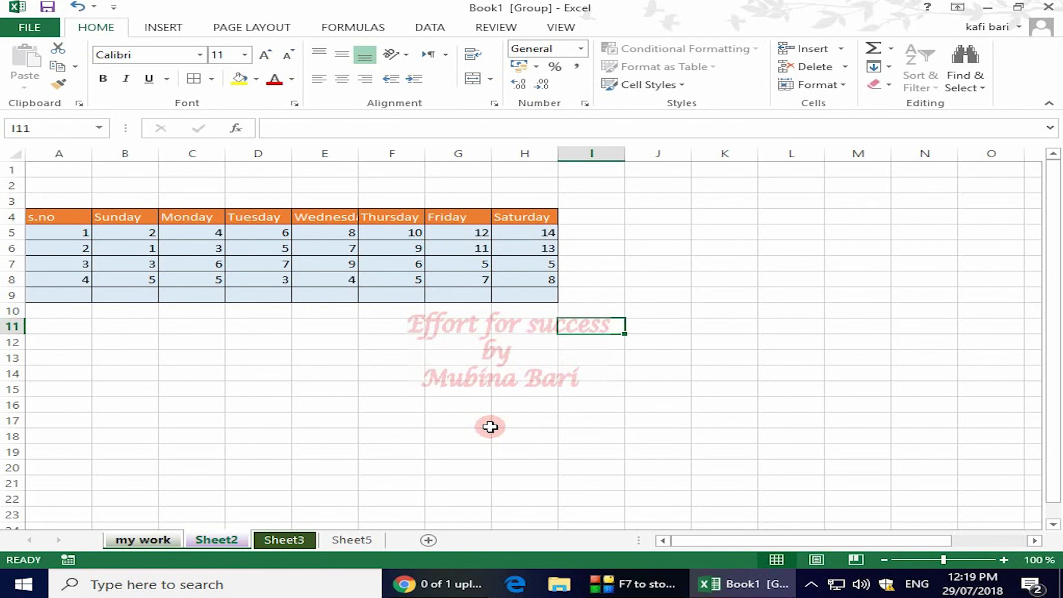
click(352, 539)
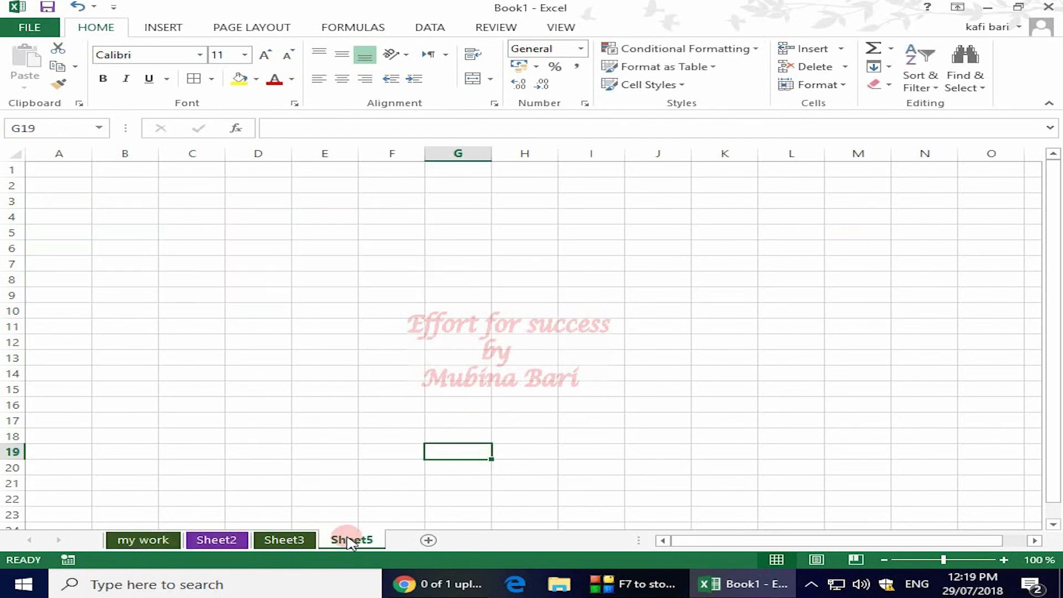
- Compare the tables on the my work sheet and Sheet2 with the sheets ungrouped
click(143, 539)
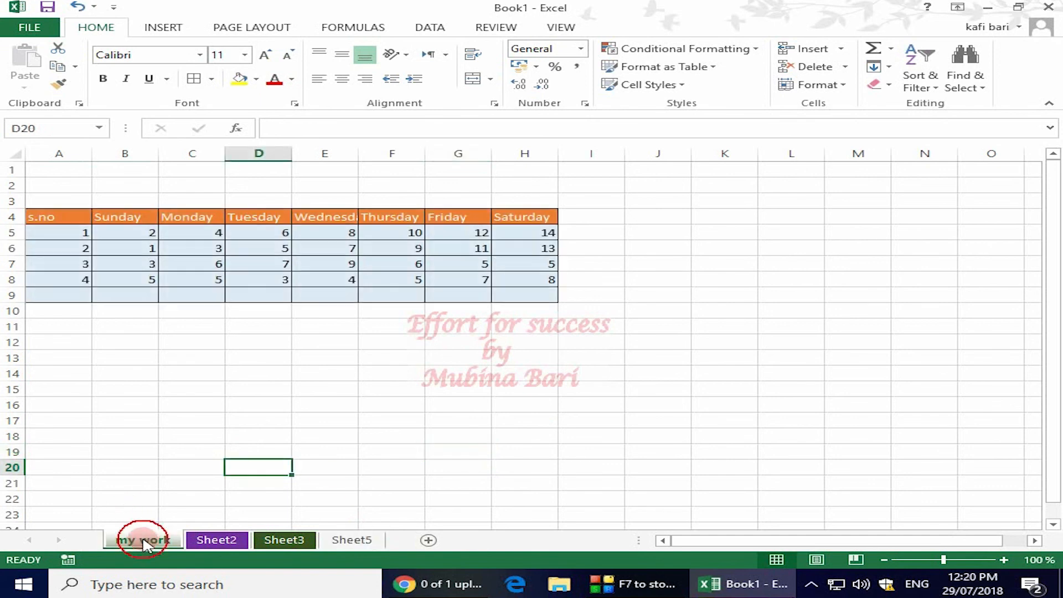
click(217, 540)
click(142, 540)
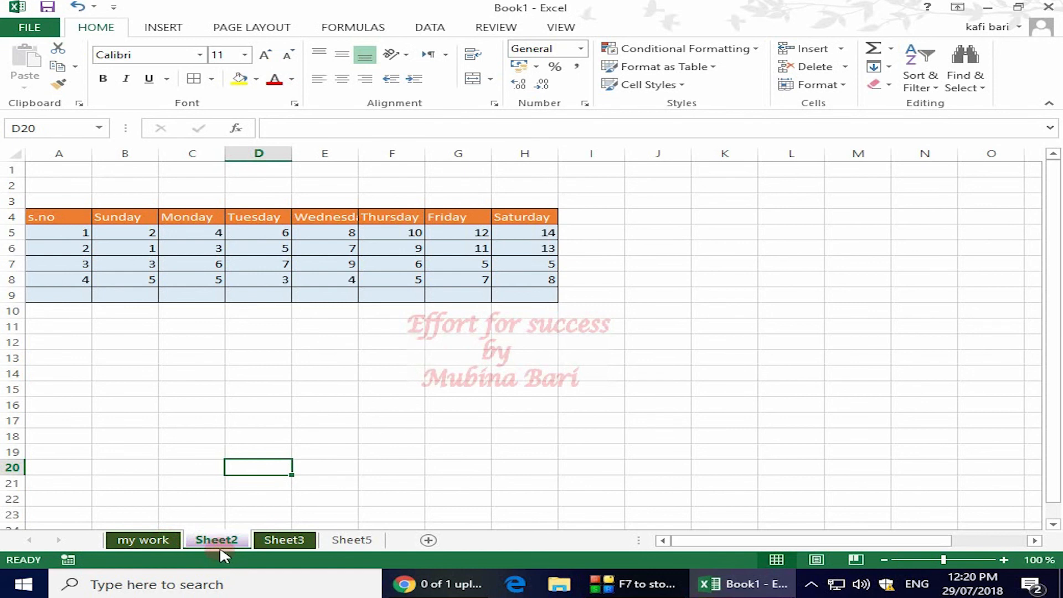
- Apply the 60% - Accent4 cell style to A8:H9 on Sheet2 only, and check the same rows on the my work sheet
drag(72, 280, 551, 287)
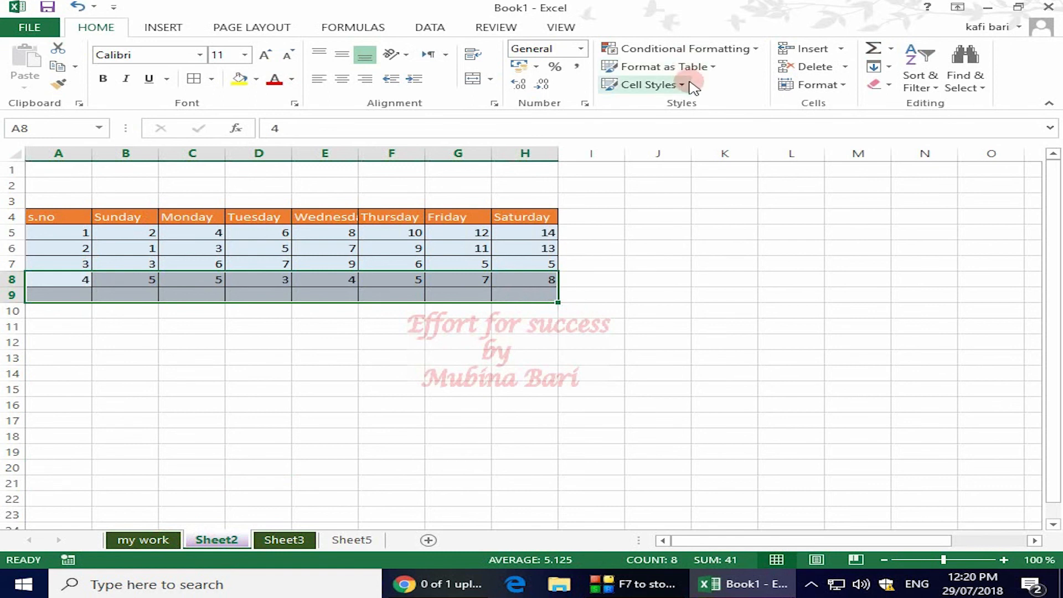
click(682, 85)
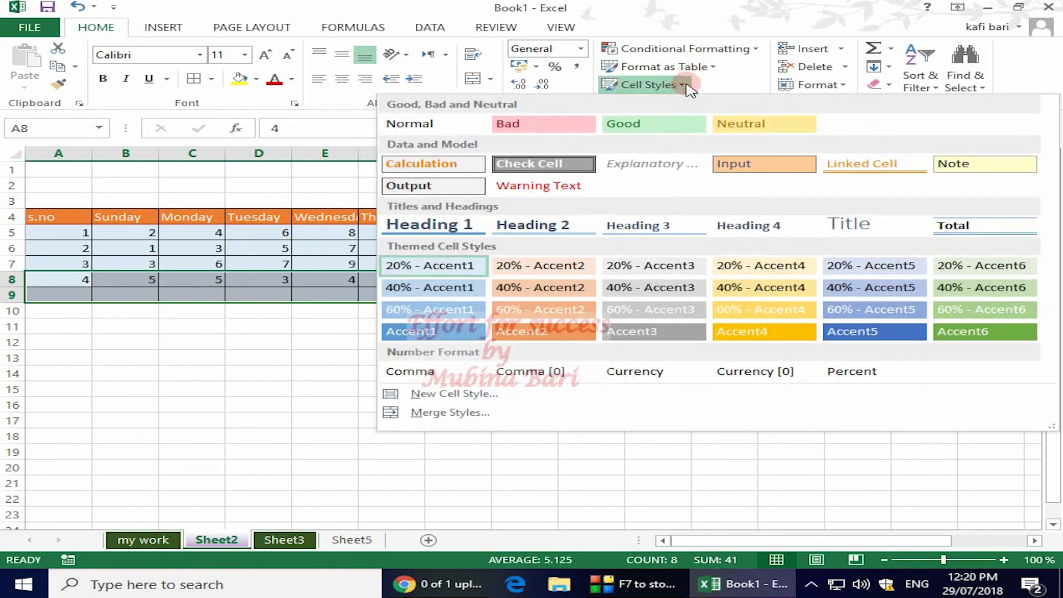
click(764, 308)
click(428, 403)
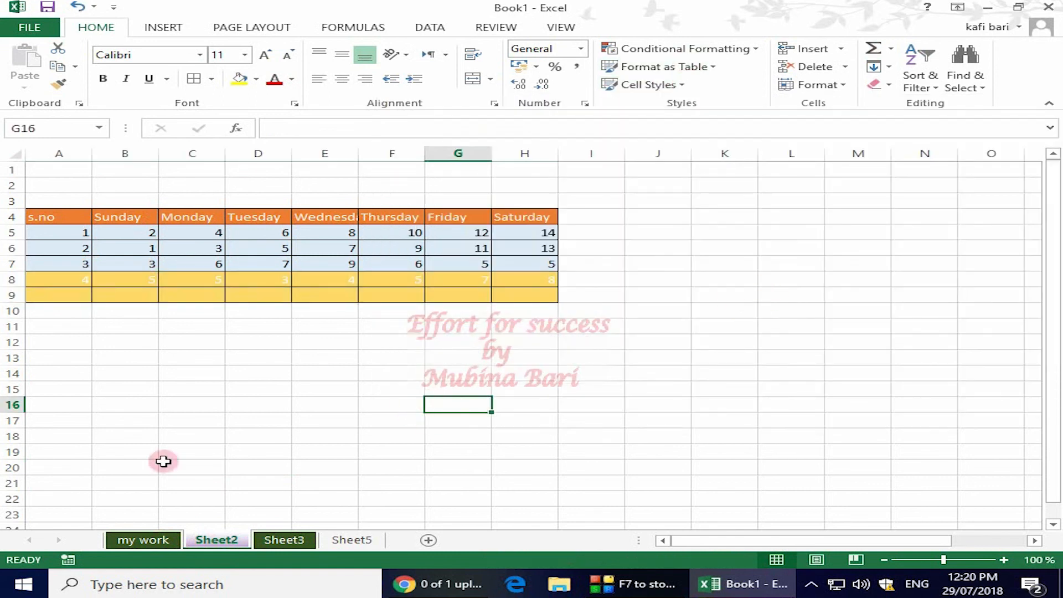
click(143, 541)
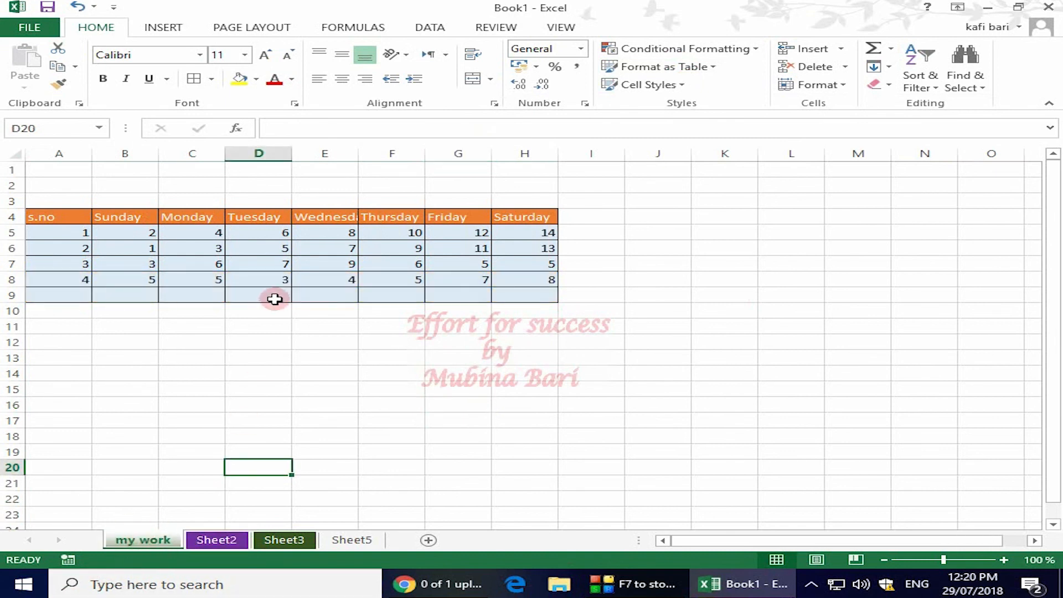